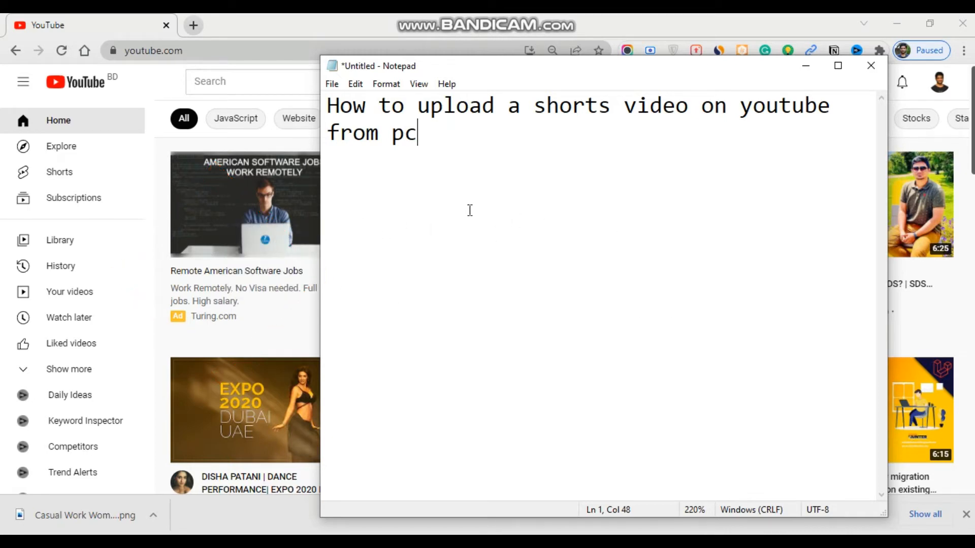
Add a new line to the note reading "your video must not be more than 60s long in duration.".
{"action": "key", "text": "Return"}
{"action": "type", "text": "your "}
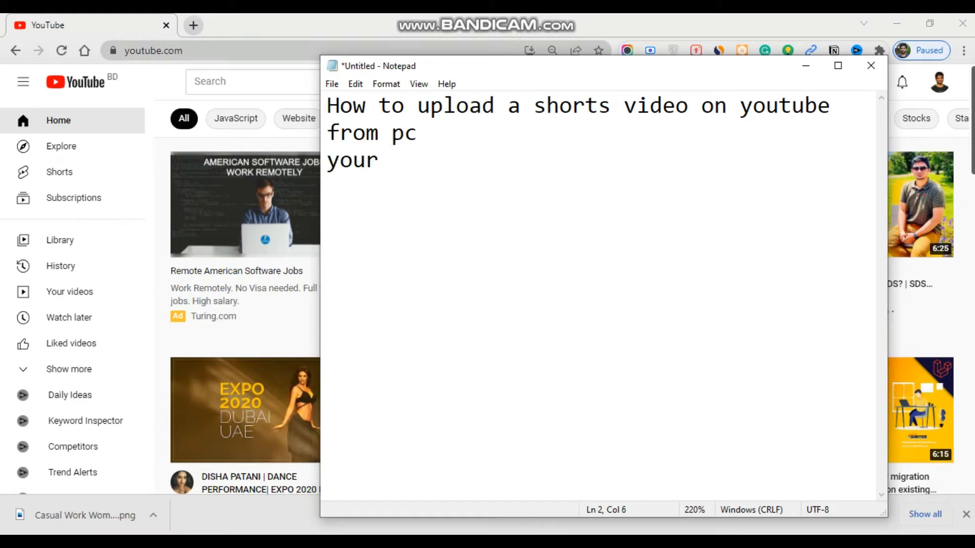
{"action": "type", "text": "video "}
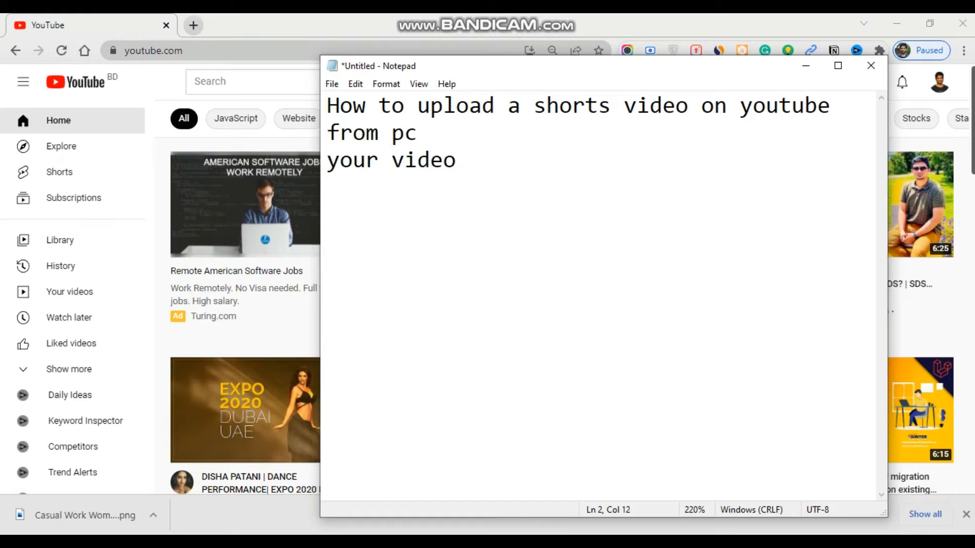
{"action": "type", "text": "must not "}
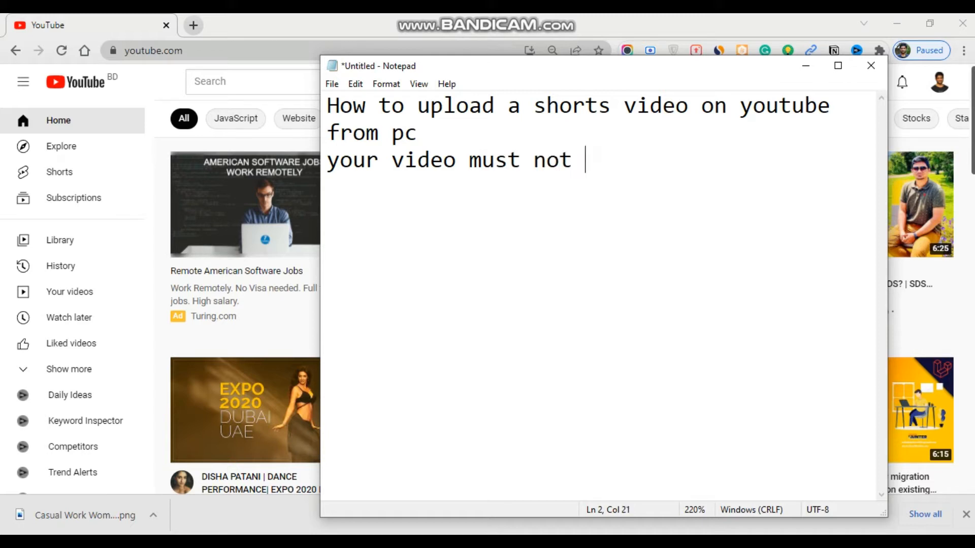
{"action": "type", "text": "be more than 60s lo"}
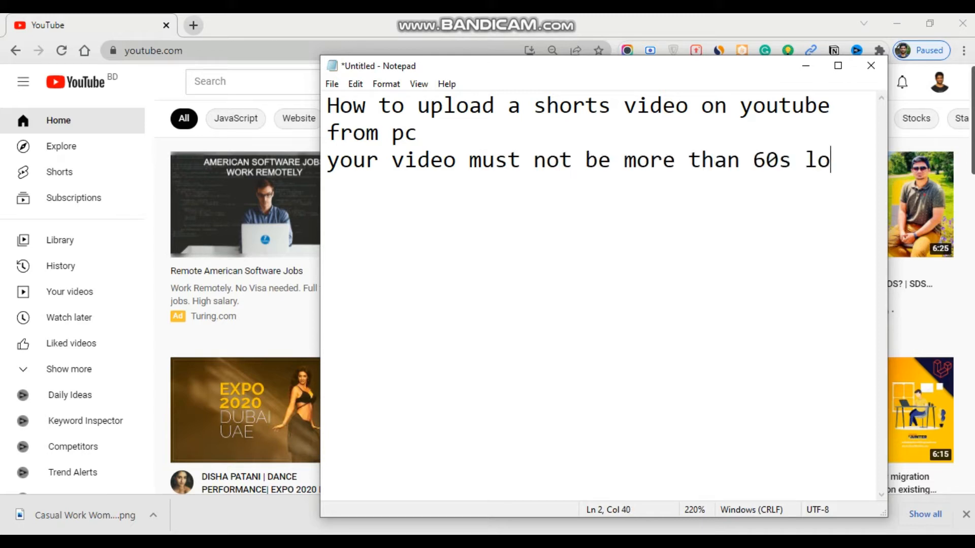
{"action": "type", "text": "ng in duration."}
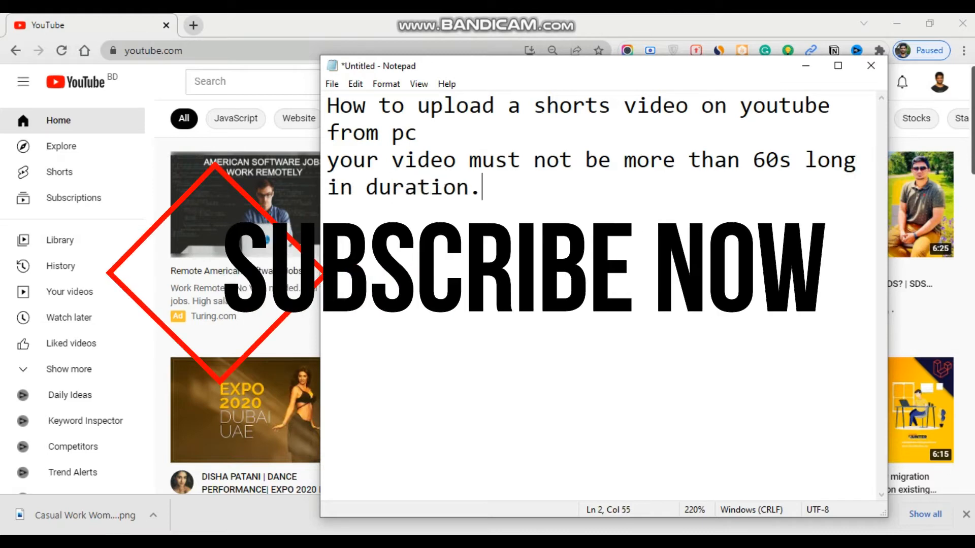
Add the line "must be portrait mode ratio aspect 9:16" below the duration rule in the note.
{"action": "key", "text": "Return"}
{"action": "type", "text": "must be po"}
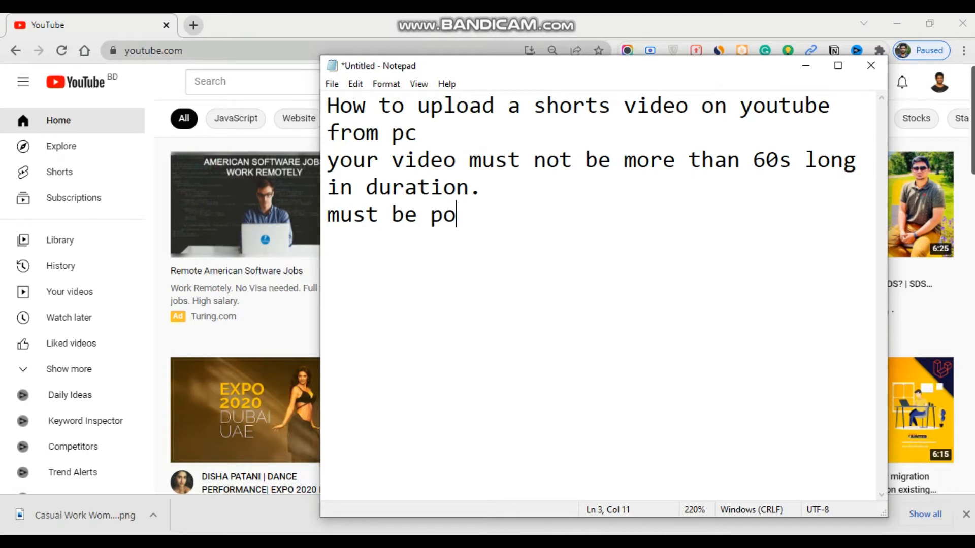
{"action": "type", "text": "rtrai"}
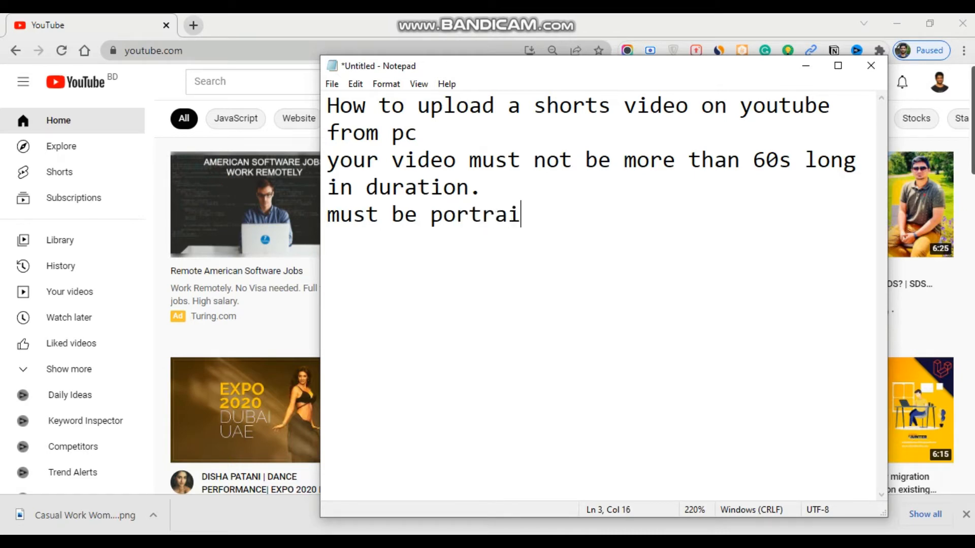
{"action": "type", "text": "t mode ratio"}
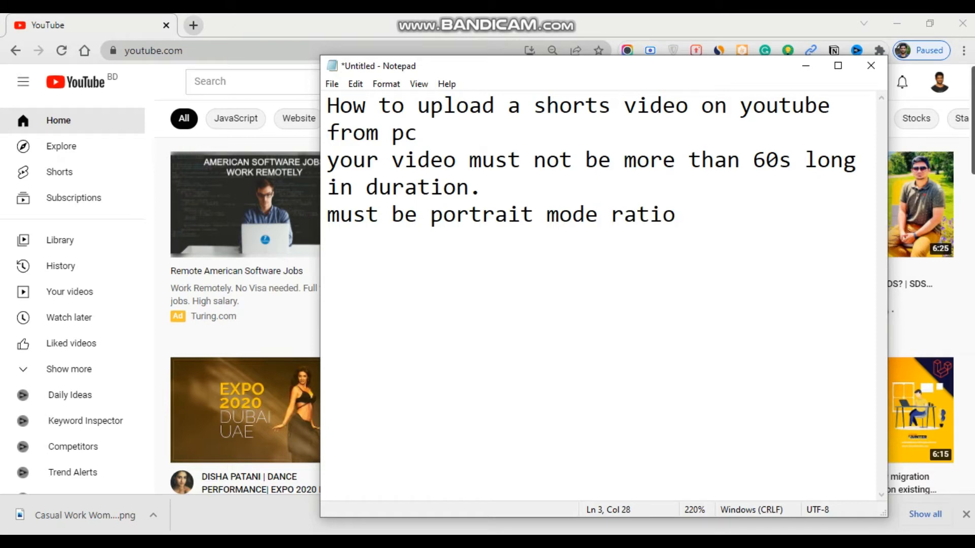
{"action": "type", "text": " aspect "}
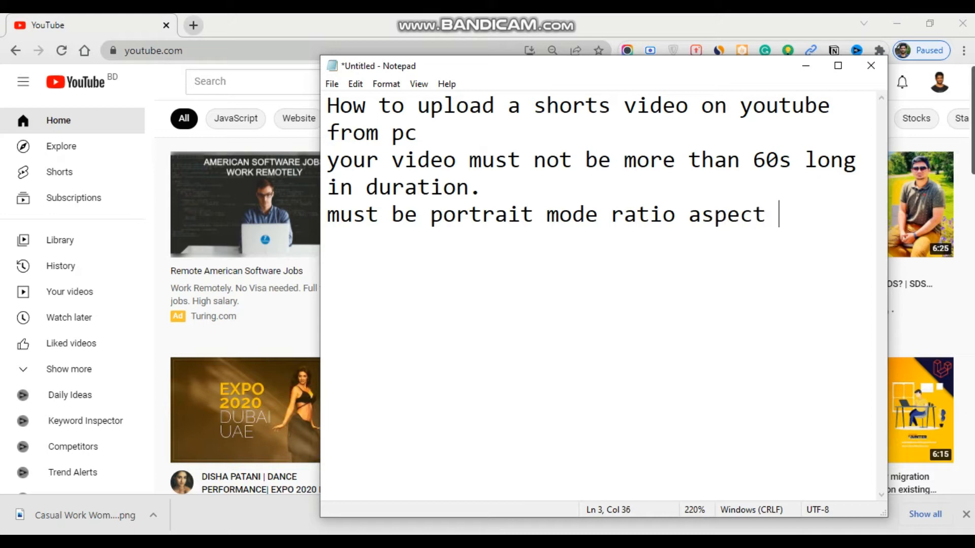
{"action": "type", "text": "9:16"}
{"action": "key", "text": "Return"}
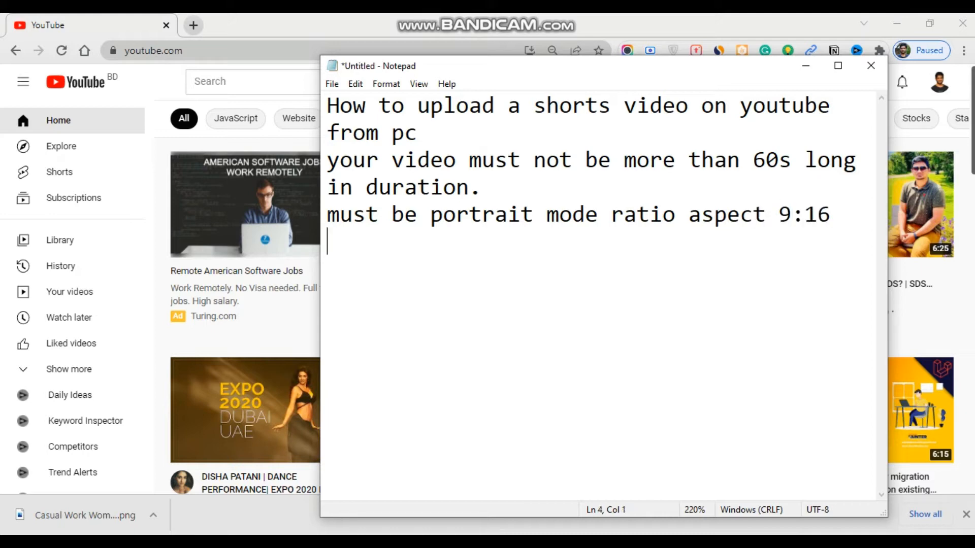
Add the hashtag "#Shorts", with a capital S, below a blank line at the end of the note.
{"action": "key", "text": "Return"}
{"action": "type", "text": "#shorts"}
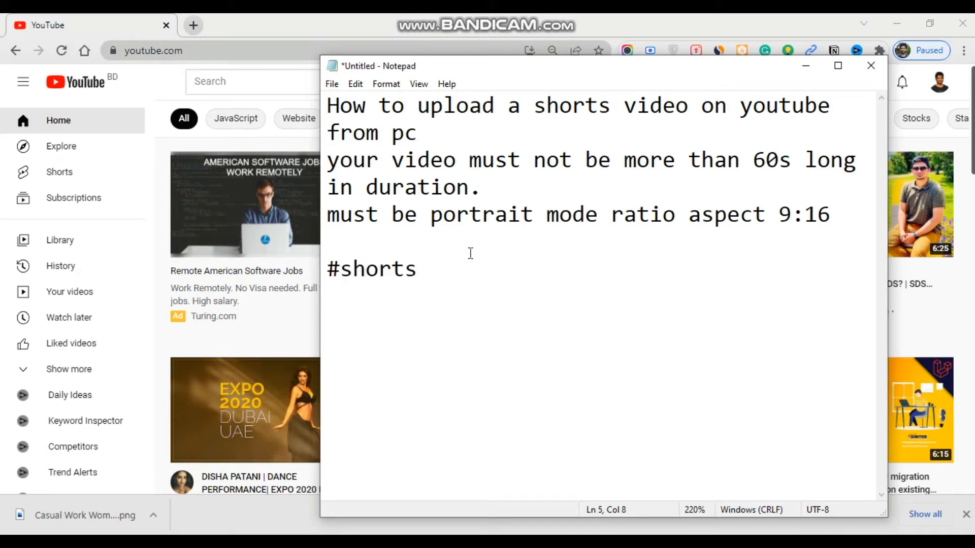
{"action": "left_click", "coordinate": [353, 275]}
{"action": "key", "text": "BackSpace"}
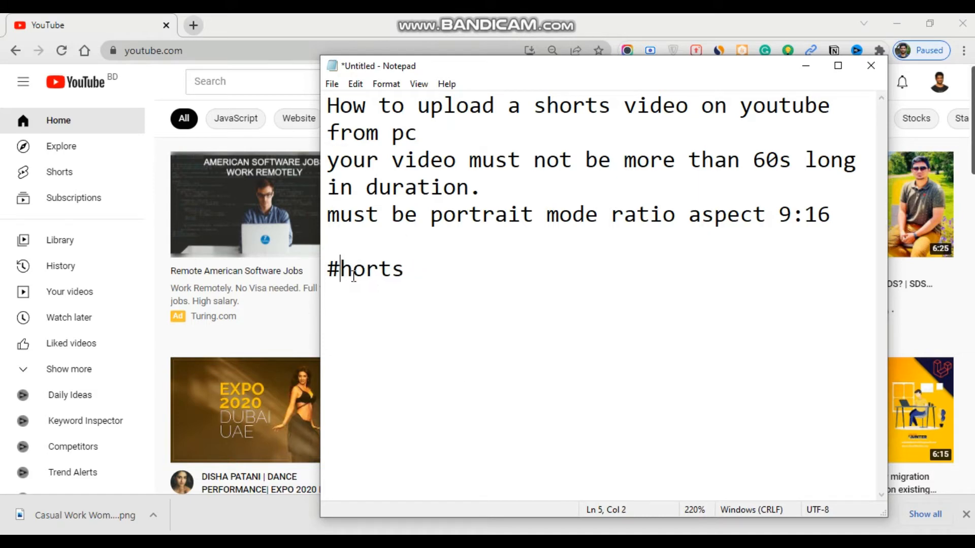
{"action": "type", "text": "S"}
{"action": "left_click", "coordinate": [440, 270]}
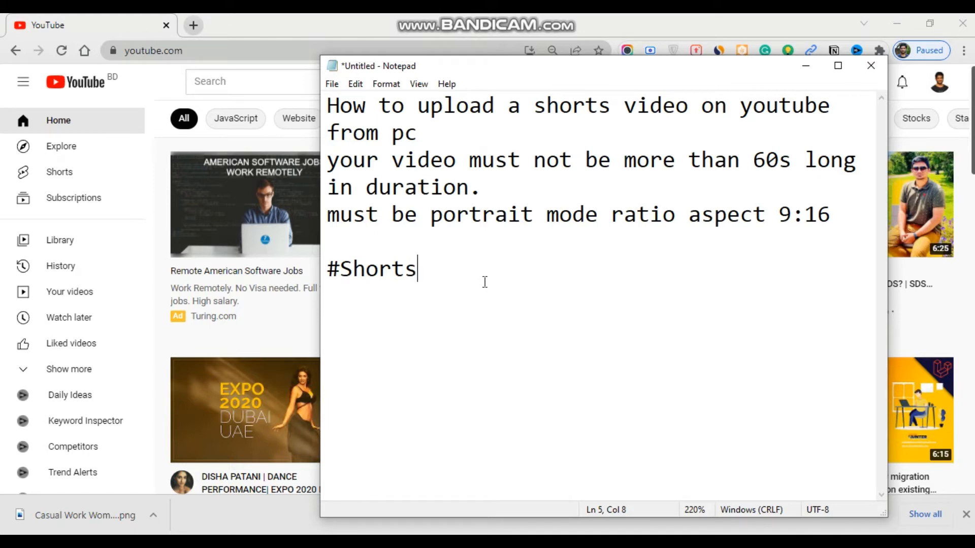
Switch to YouTube and upload the video youtube shorts.mp4 from within the js practise folder on drive D.
{"action": "left_click", "coordinate": [806, 65]}
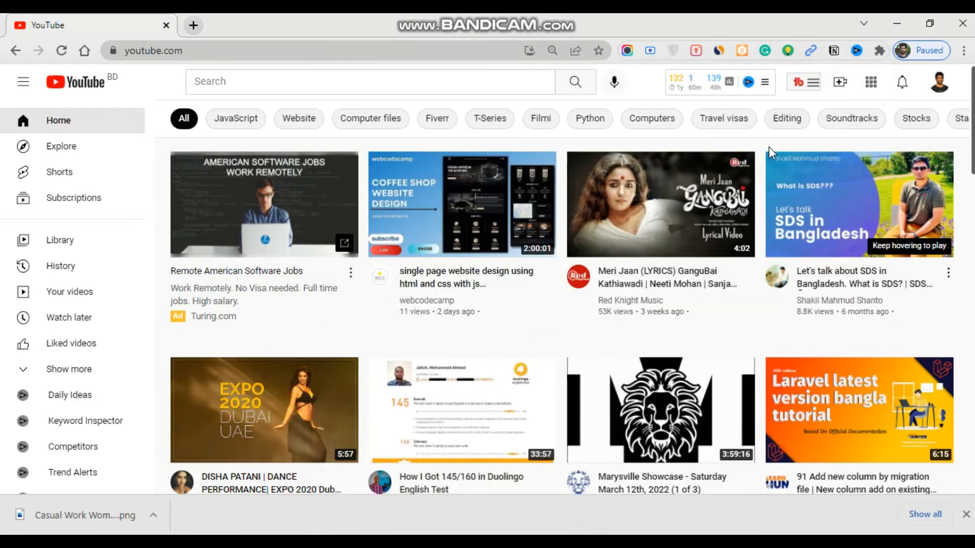
{"action": "left_click", "coordinate": [838, 85]}
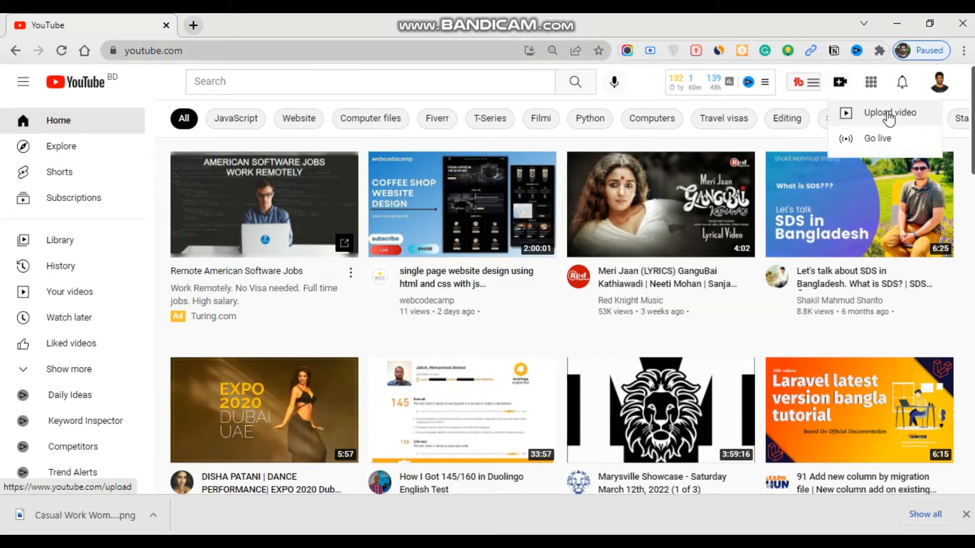
{"action": "left_click", "coordinate": [877, 110]}
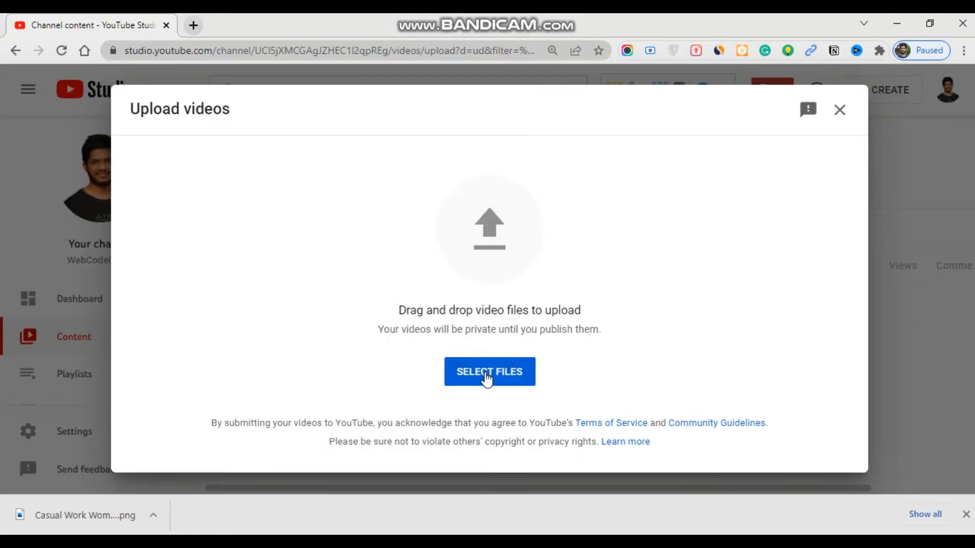
{"action": "left_click", "coordinate": [487, 377]}
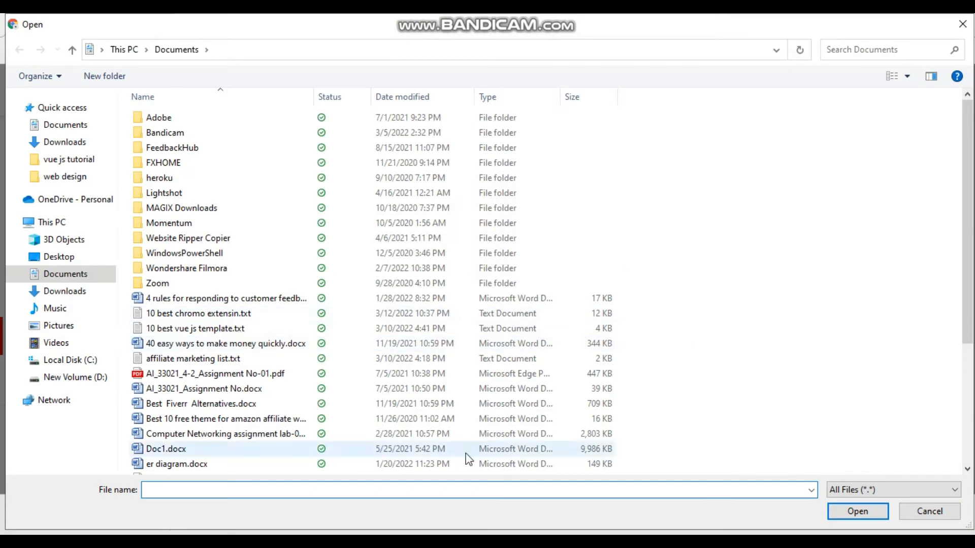
{"action": "left_click", "coordinate": [61, 376]}
{"action": "left_click", "coordinate": [181, 254]}
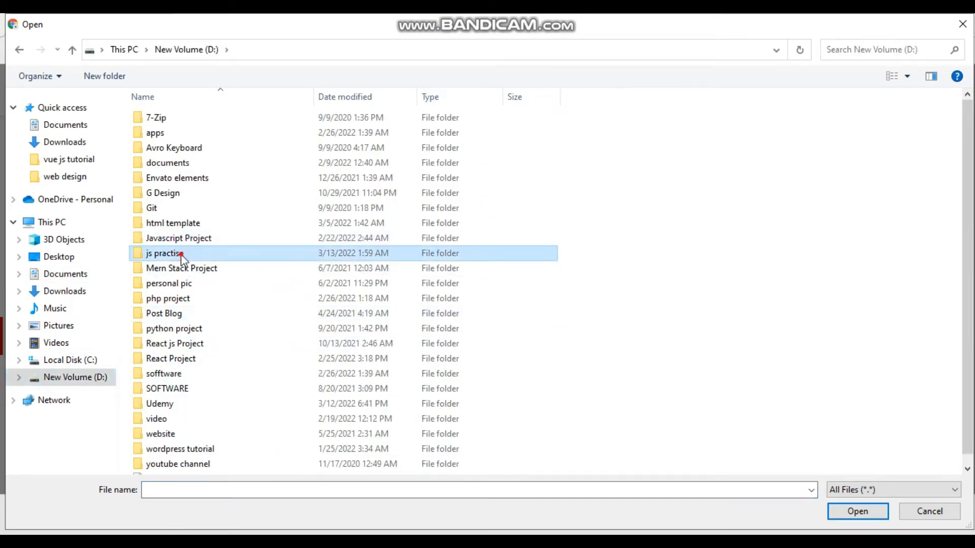
{"action": "double_click", "coordinate": [180, 254]}
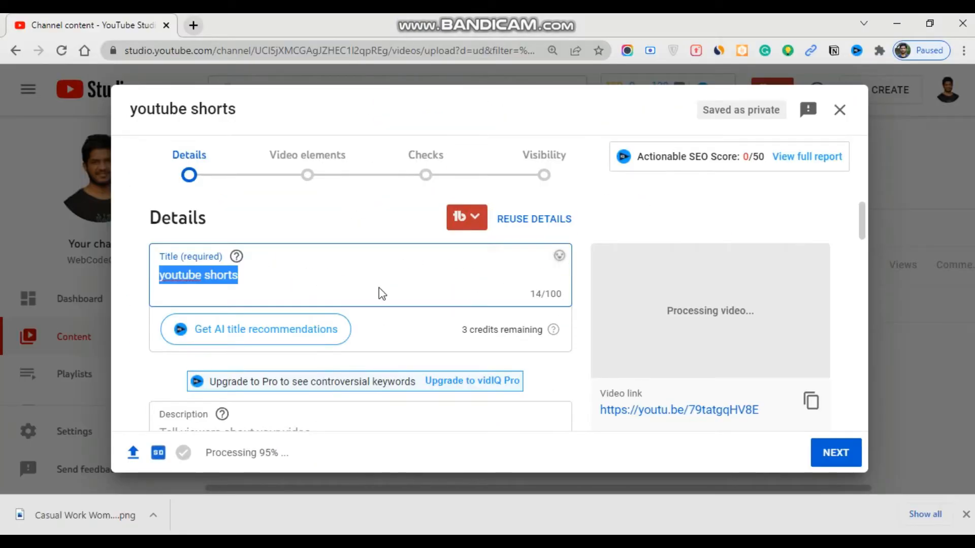
Review the portrait ratio, #Shorts hashtag and 60-second limit in the Notepad notes, and return to the YouTube upload details.
{"action": "key", "text": "alt+Tab"}
{"action": "left_click_drag", "start_coordinate": [340, 214], "coordinate": [573, 217]}
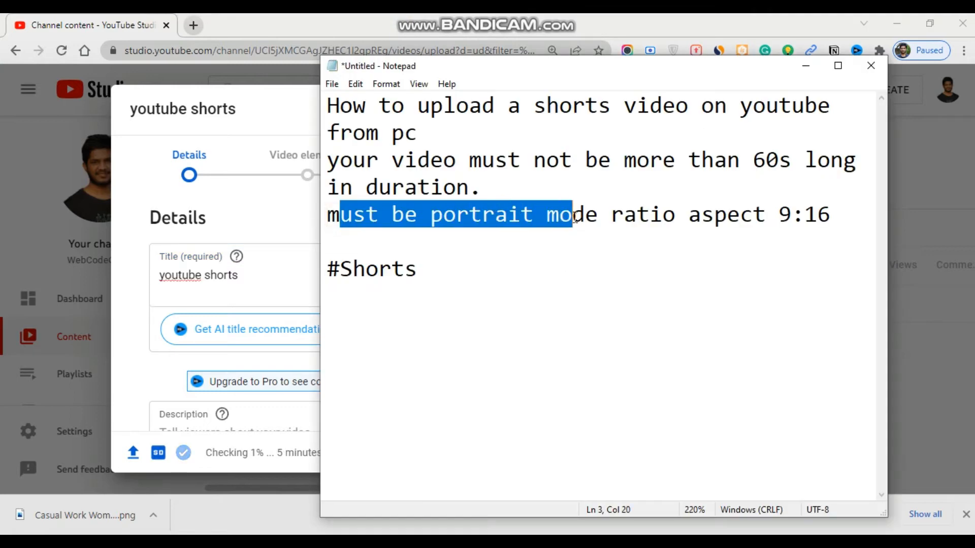
{"action": "left_click", "coordinate": [468, 217]}
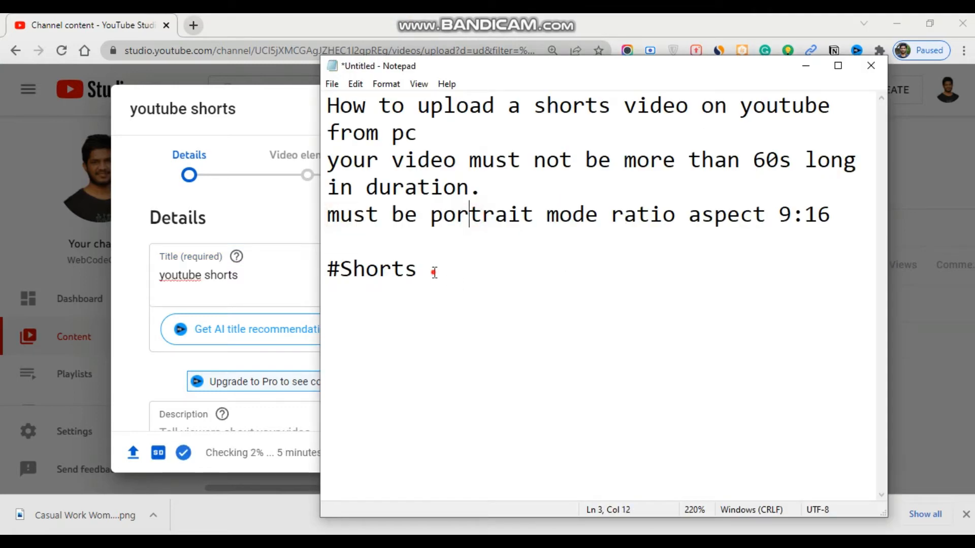
{"action": "left_click_drag", "start_coordinate": [434, 273], "coordinate": [325, 269]}
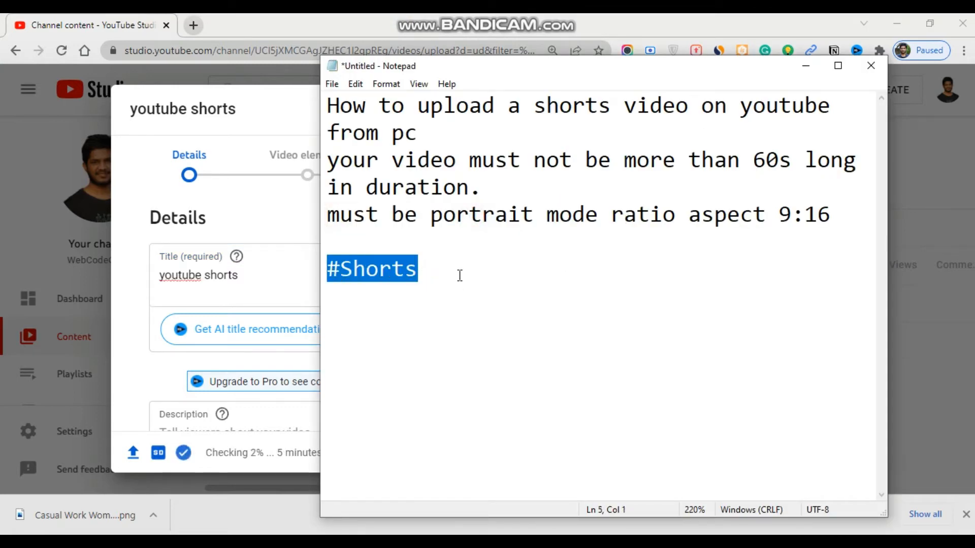
{"action": "left_click", "coordinate": [805, 66]}
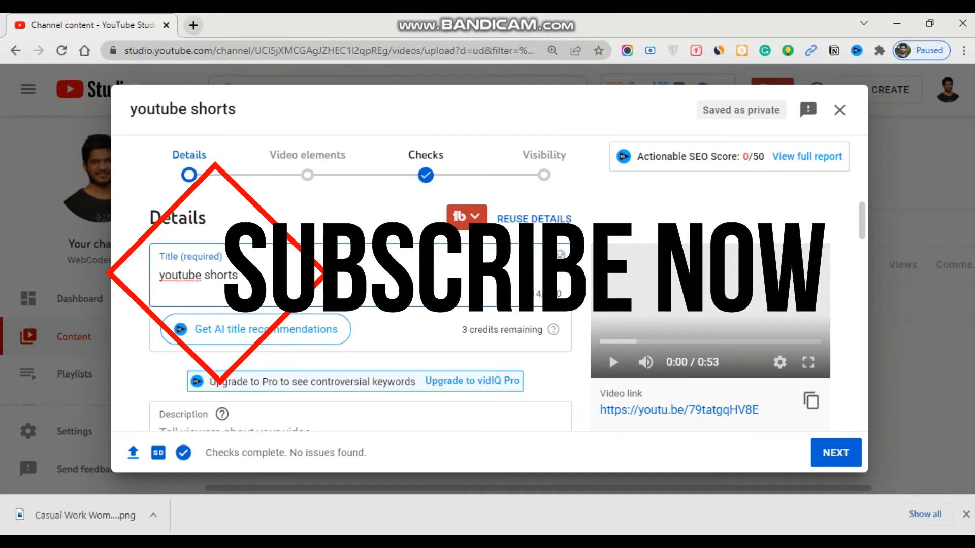
{"action": "key", "text": "alt+Tab"}
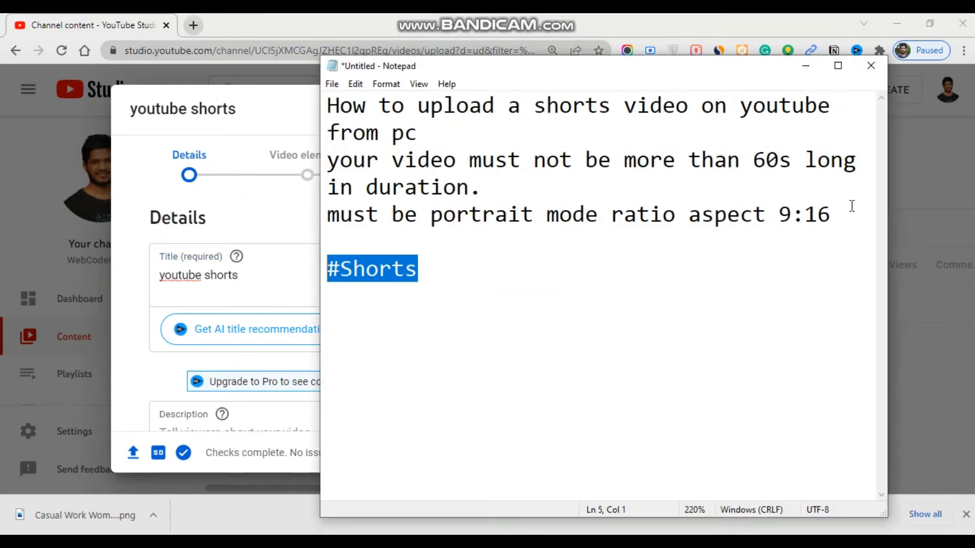
{"action": "left_click_drag", "start_coordinate": [793, 162], "coordinate": [727, 162]}
{"action": "left_click", "coordinate": [778, 161]}
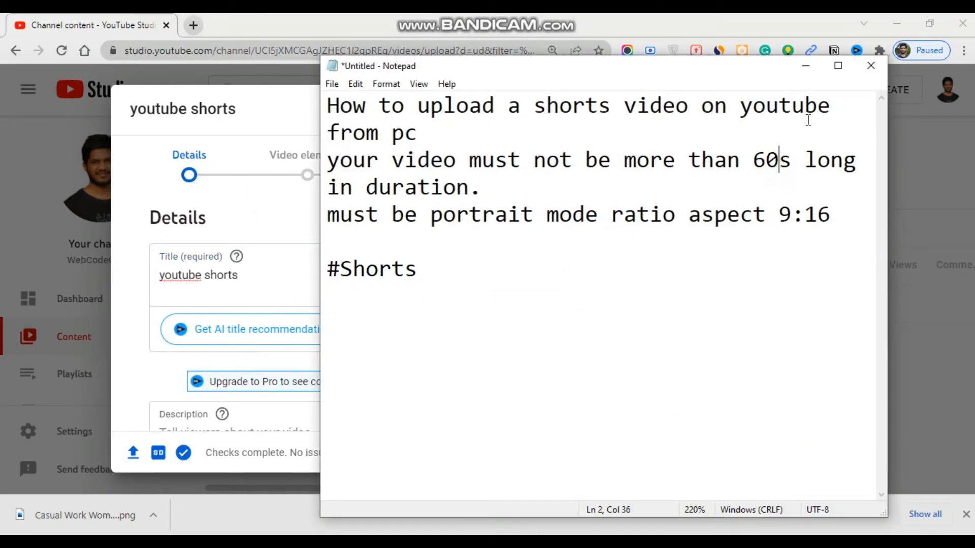
{"action": "left_click", "coordinate": [806, 65]}
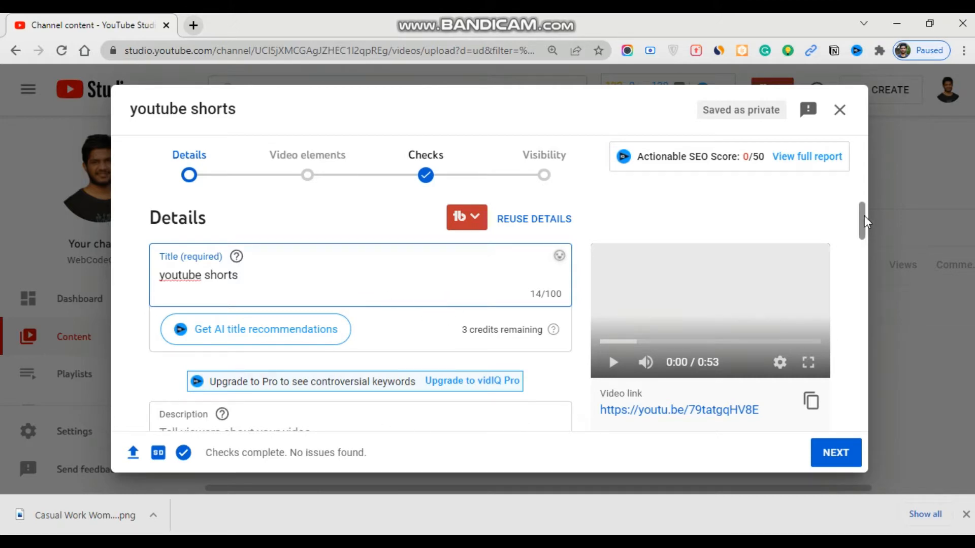
Upload Casual Work Woman Instagram Story.png from the Downloads folder as the video's custom thumbnail.
{"action": "left_click_drag", "start_coordinate": [863, 218], "coordinate": [866, 243]}
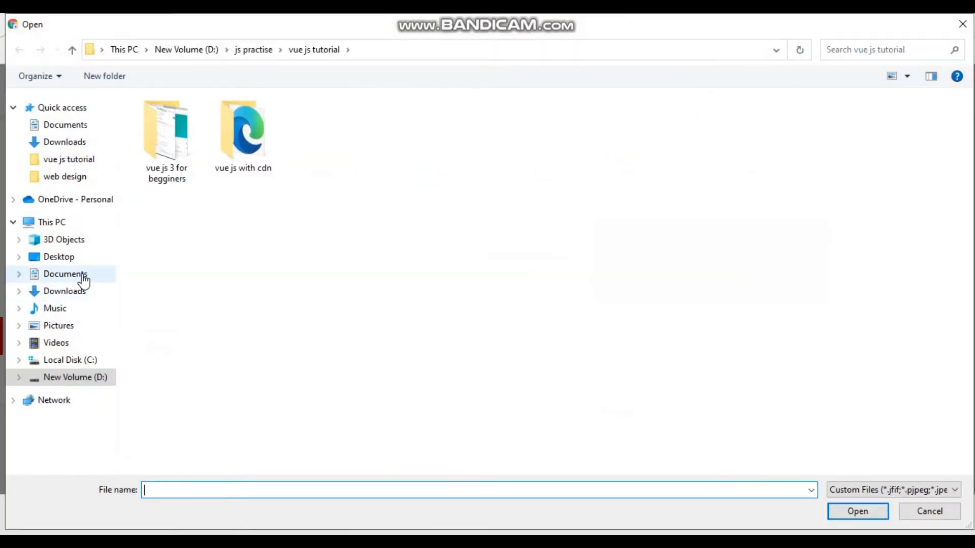
{"action": "left_click", "coordinate": [85, 291]}
{"action": "left_click", "coordinate": [202, 137]}
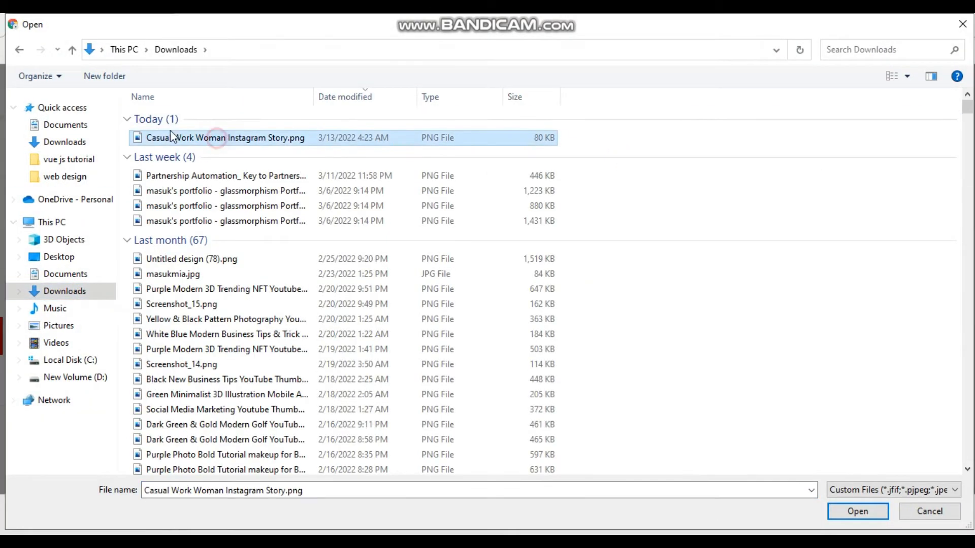
{"action": "left_click", "coordinate": [845, 512]}
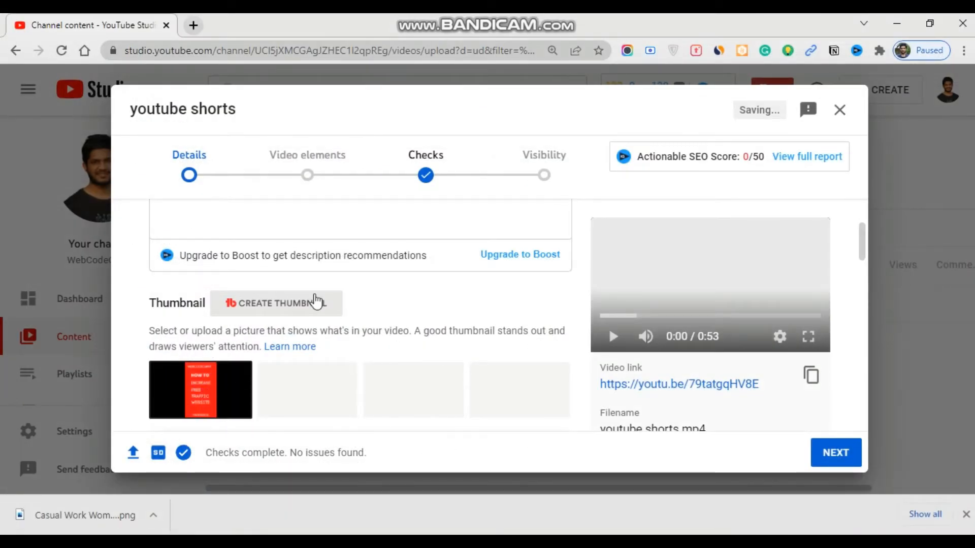
Set the video's audience to "No, it's not made for kids".
{"action": "left_click_drag", "start_coordinate": [869, 246], "coordinate": [868, 274]}
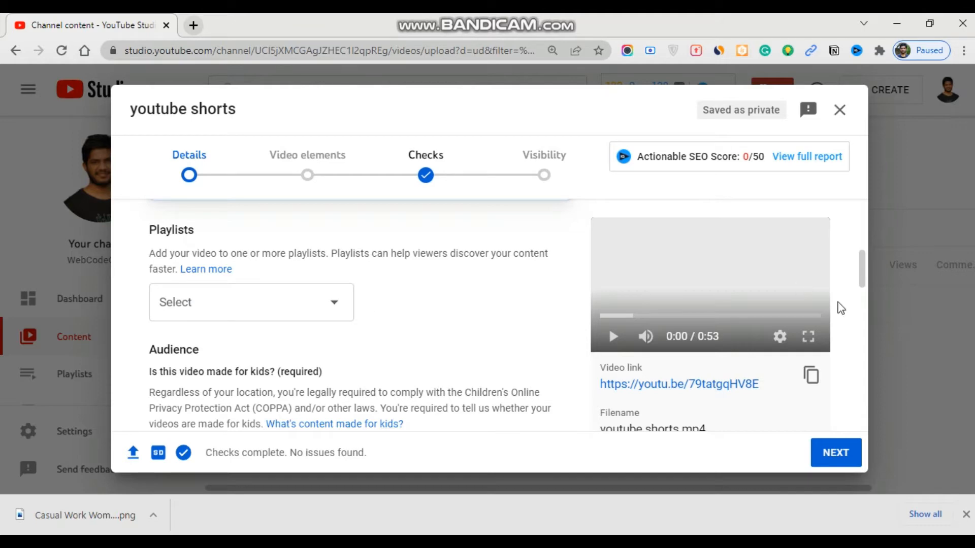
{"action": "left_click_drag", "start_coordinate": [863, 265], "coordinate": [864, 278]}
{"action": "scroll", "coordinate": [863, 278], "scroll_direction": "down", "scroll_amount": 4}
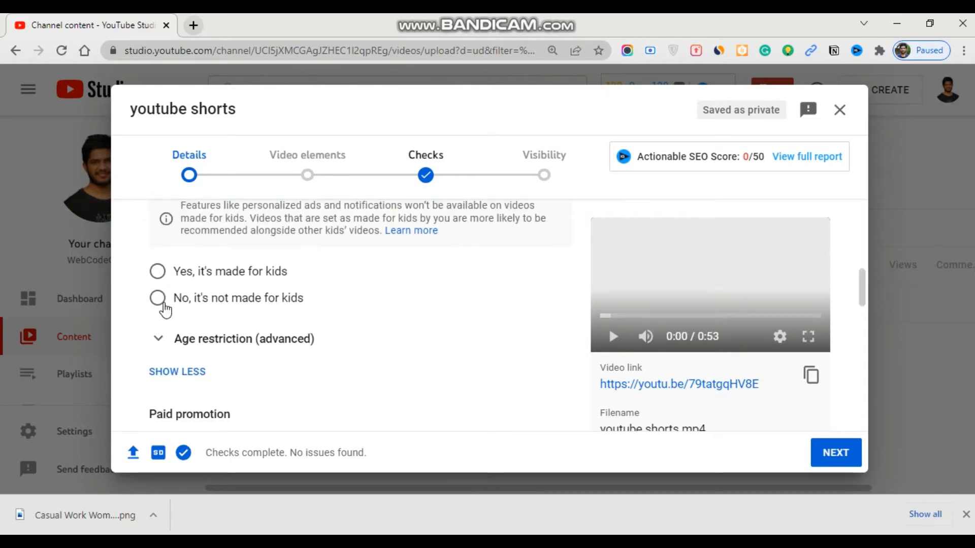
{"action": "left_click", "coordinate": [158, 298]}
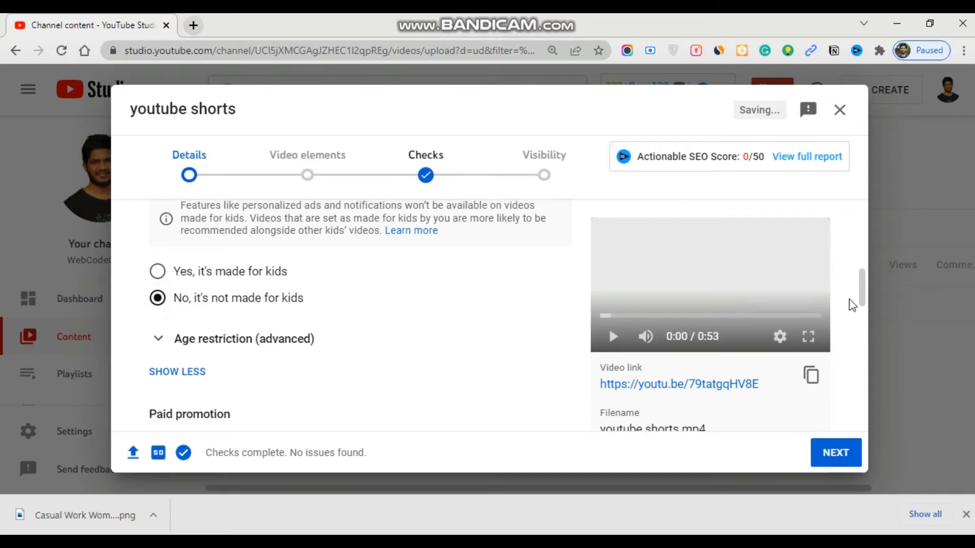
Append the hashtag "-#Shorts" to the video title so it reads "youtube shorts-#Shorts".
{"action": "left_click_drag", "start_coordinate": [862, 292], "coordinate": [857, 216]}
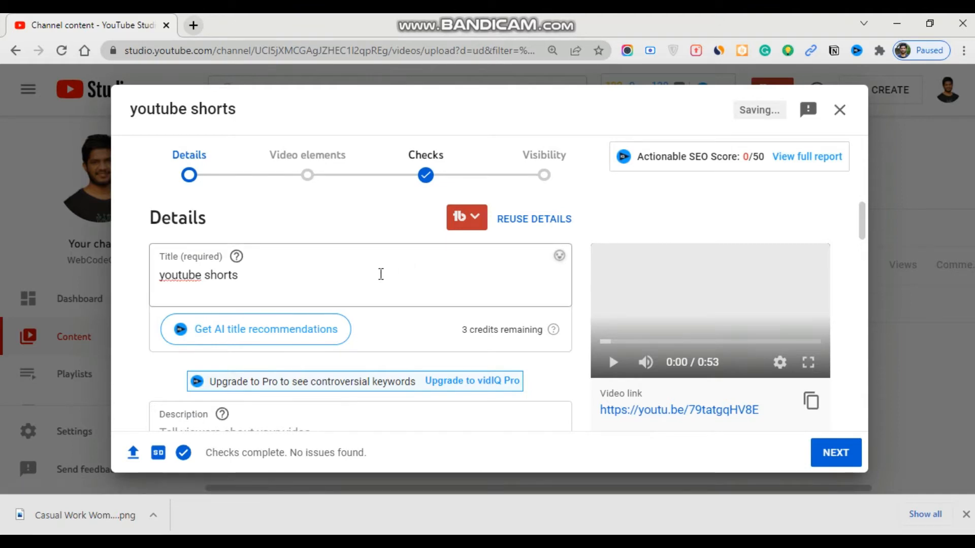
{"action": "left_click", "coordinate": [380, 279]}
{"action": "type", "text": "-"}
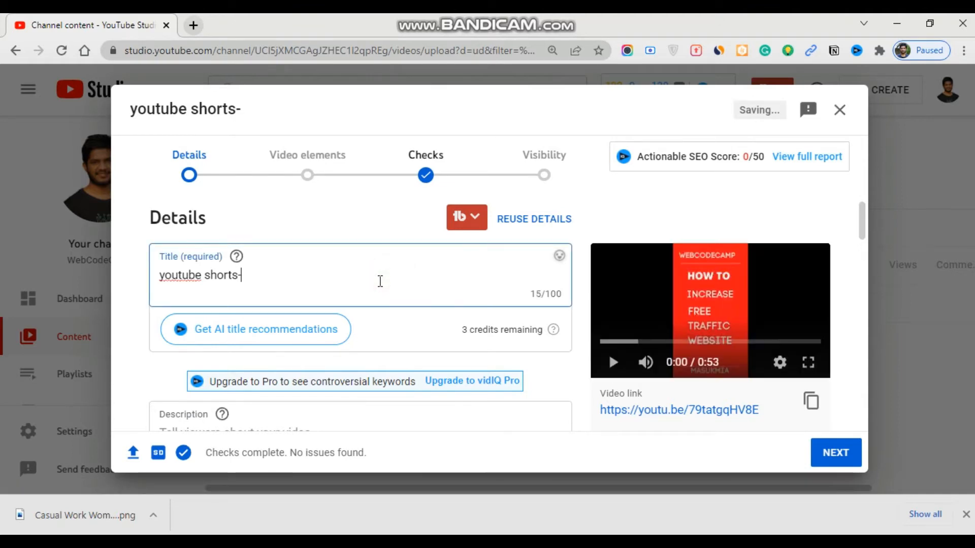
{"action": "type", "text": "#h"}
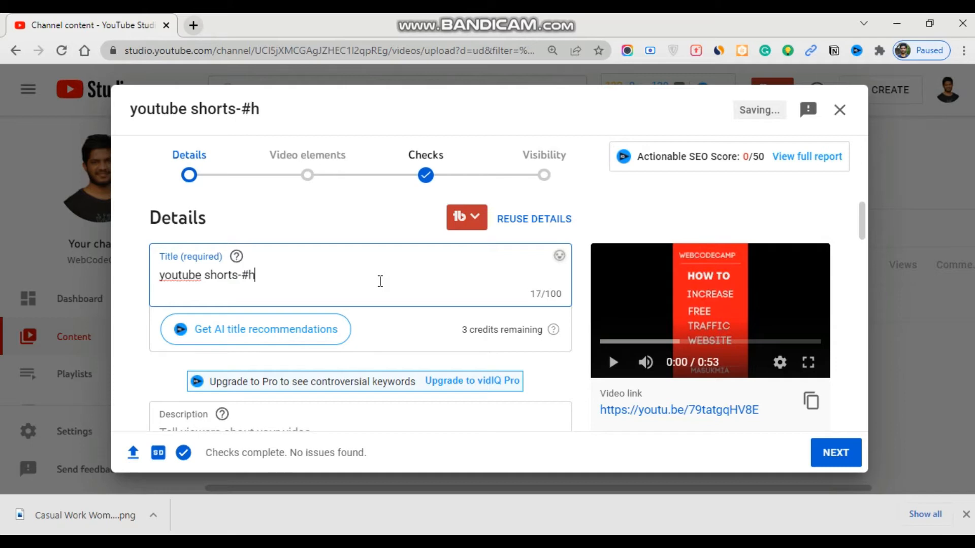
{"action": "key", "text": "BackSpace"}
{"action": "type", "text": "Shorts"}
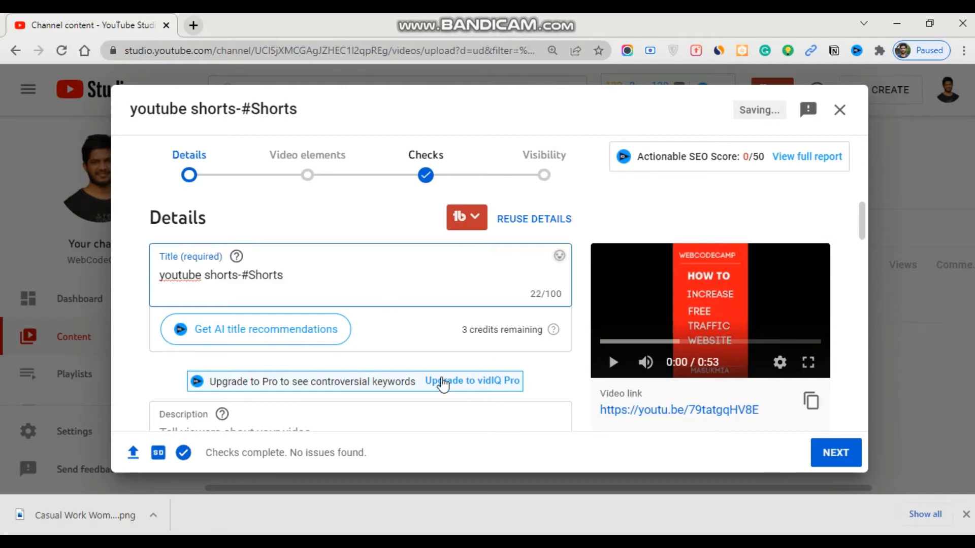
Examine the description and tags fields in the video's upload details.
{"action": "left_click", "coordinate": [866, 228]}
{"action": "scroll", "coordinate": [866, 229], "scroll_direction": "down", "scroll_amount": 2}
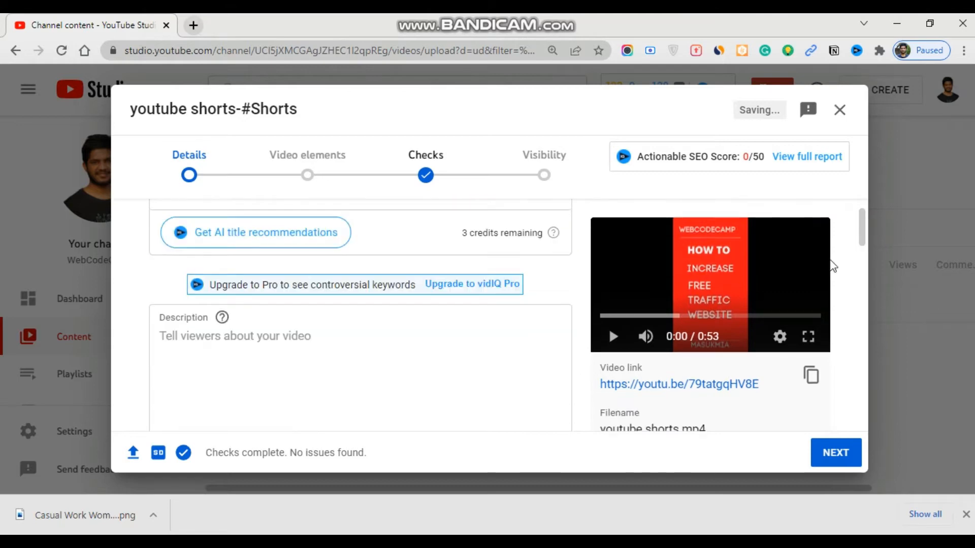
{"action": "left_click", "coordinate": [419, 351]}
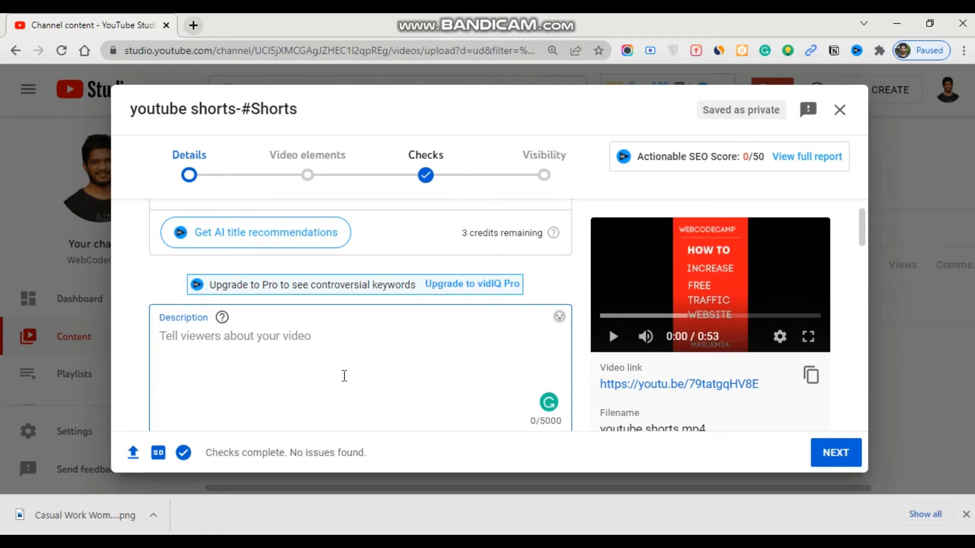
{"action": "left_click_drag", "start_coordinate": [862, 227], "coordinate": [865, 289]}
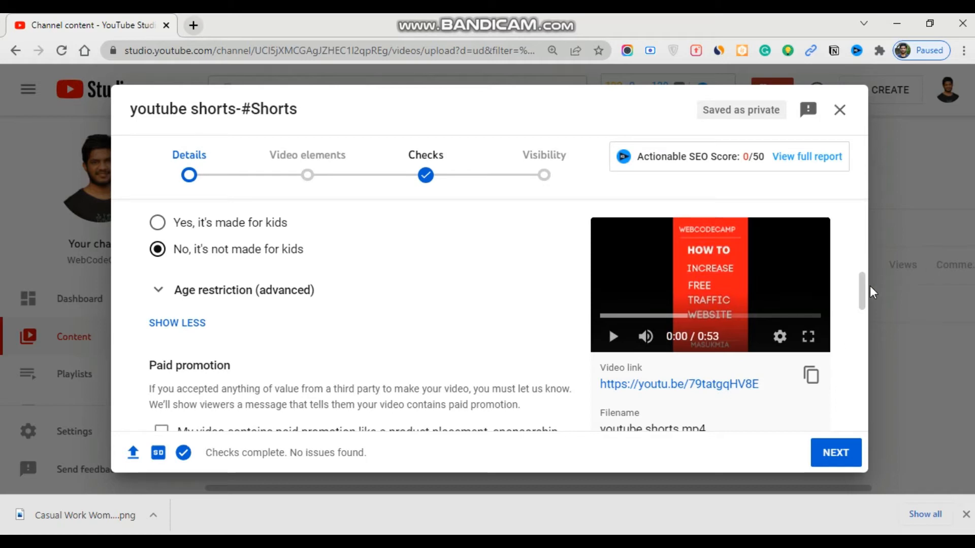
{"action": "left_click_drag", "start_coordinate": [866, 286], "coordinate": [866, 320]}
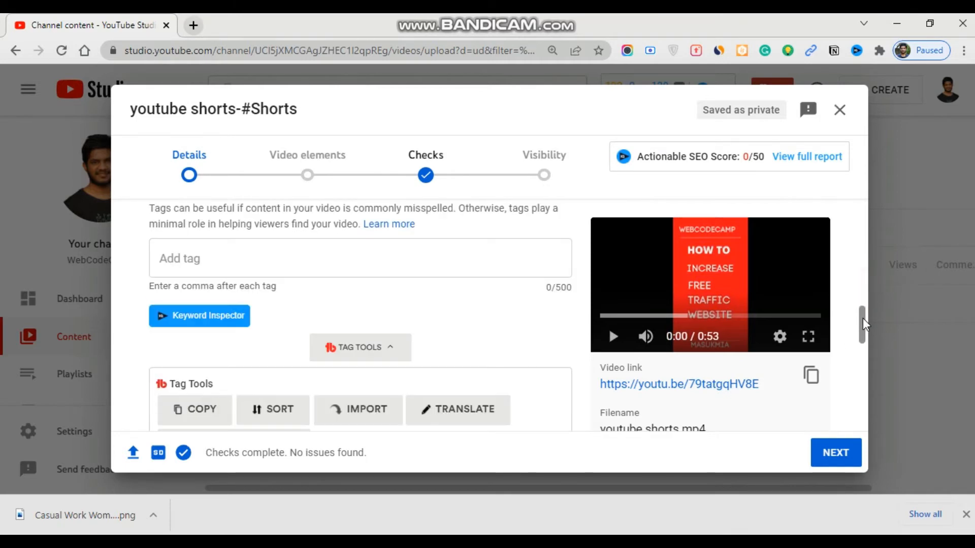
{"action": "left_click", "coordinate": [303, 263]}
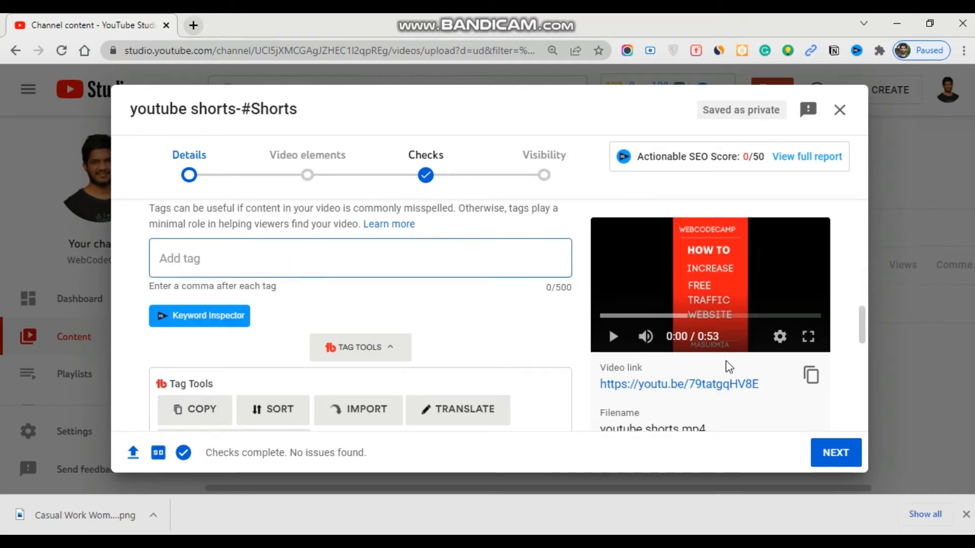
{"action": "left_click_drag", "start_coordinate": [868, 330], "coordinate": [860, 223]}
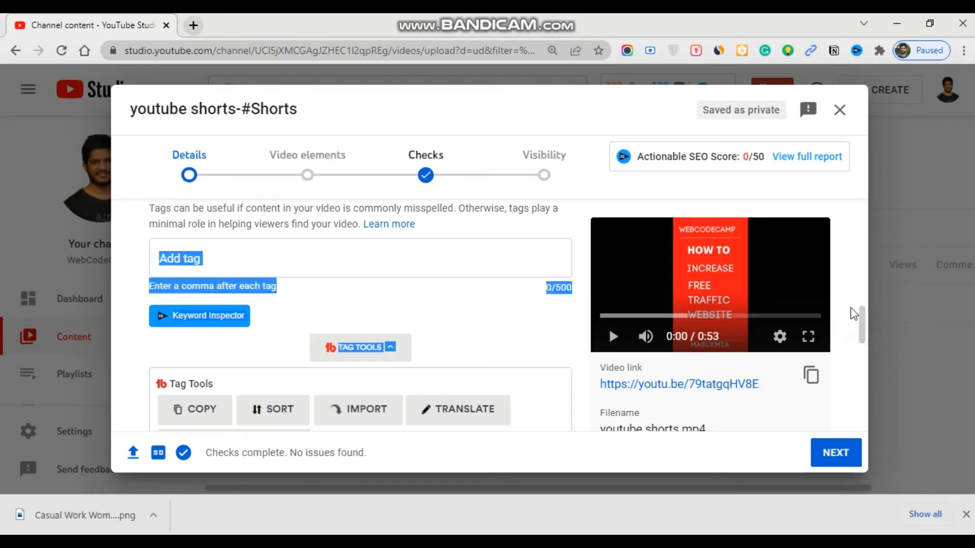
{"action": "left_click", "coordinate": [323, 260]}
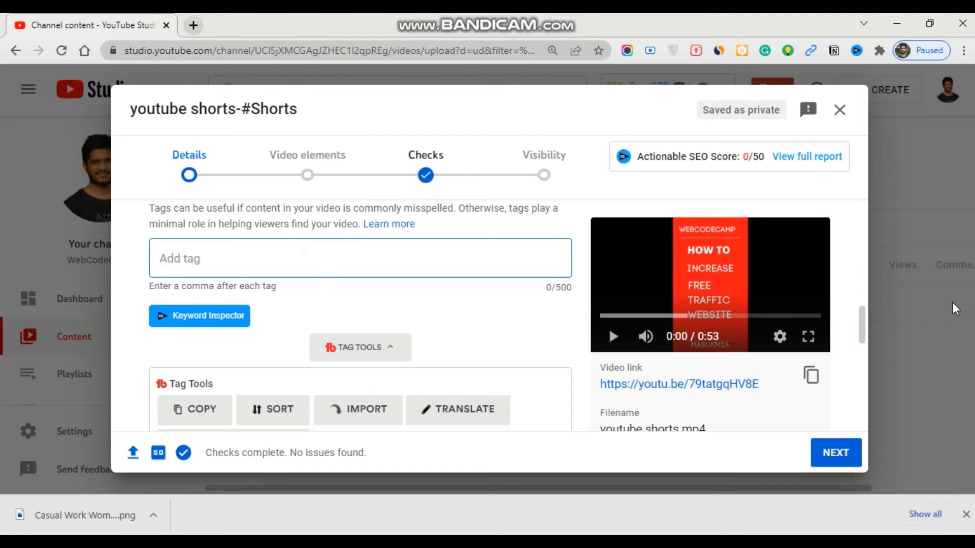
{"action": "left_click_drag", "start_coordinate": [861, 325], "coordinate": [870, 167]}
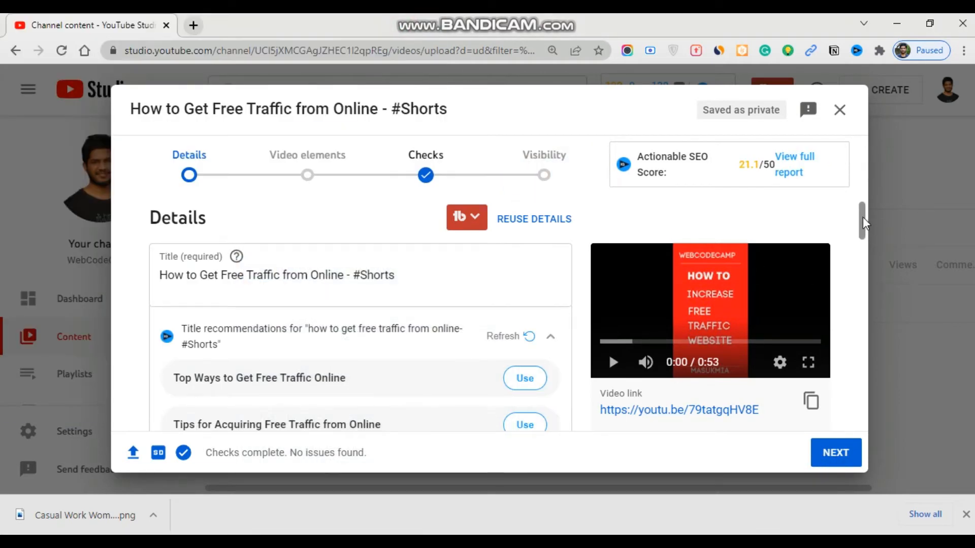
Continue to the video elements and save an end screen with a "Best for viewer" video and a subscribe element.
{"action": "left_click_drag", "start_coordinate": [863, 218], "coordinate": [863, 387]}
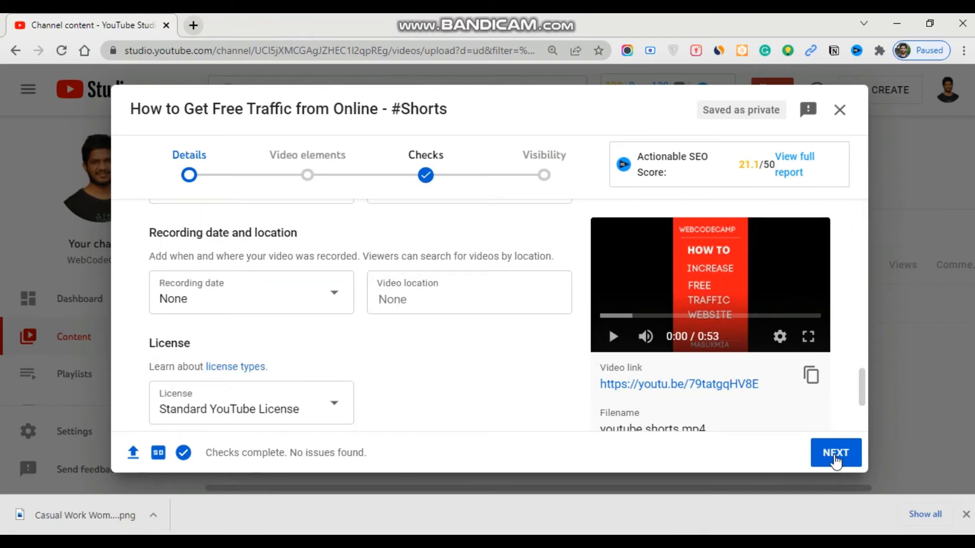
{"action": "left_click", "coordinate": [835, 455]}
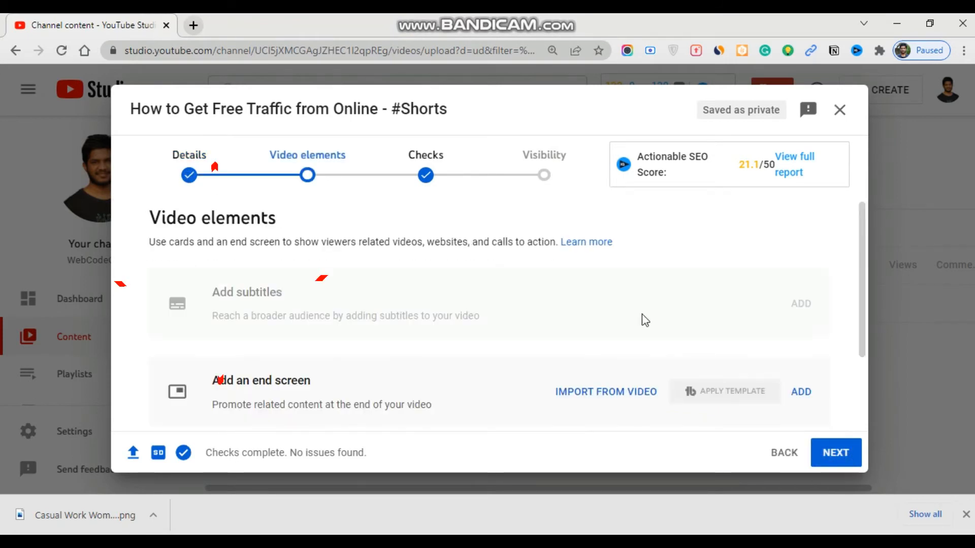
{"action": "left_click", "coordinate": [801, 391]}
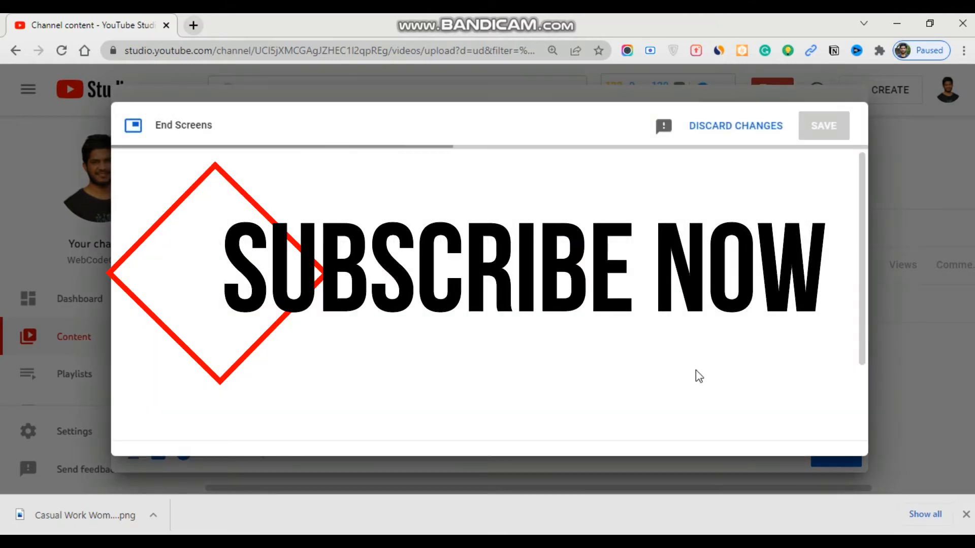
{"action": "left_click", "coordinate": [526, 317]}
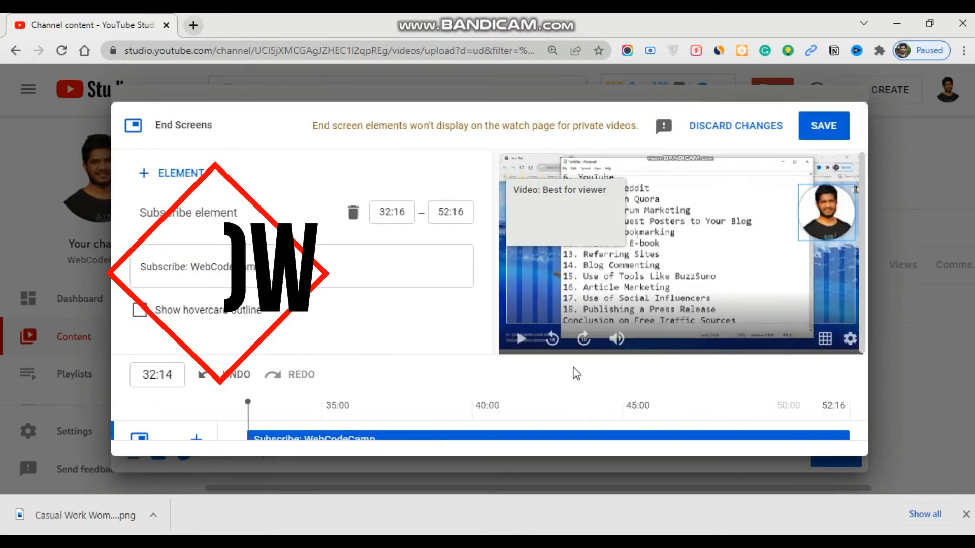
{"action": "left_click", "coordinate": [820, 126]}
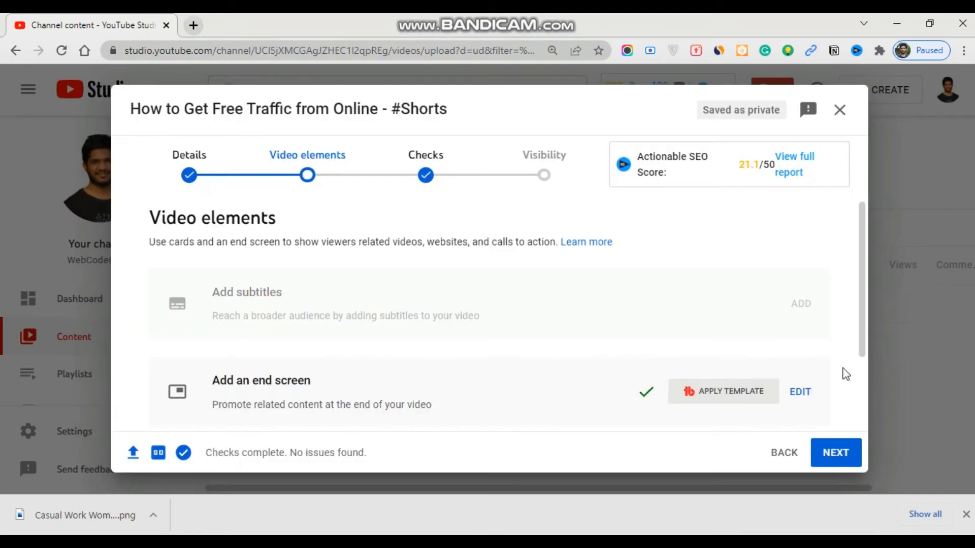
Add a playlist card for "vue js tutorial for beginners", save it and continue to the checks.
{"action": "left_click_drag", "start_coordinate": [862, 291], "coordinate": [861, 368]}
{"action": "left_click", "coordinate": [804, 386]}
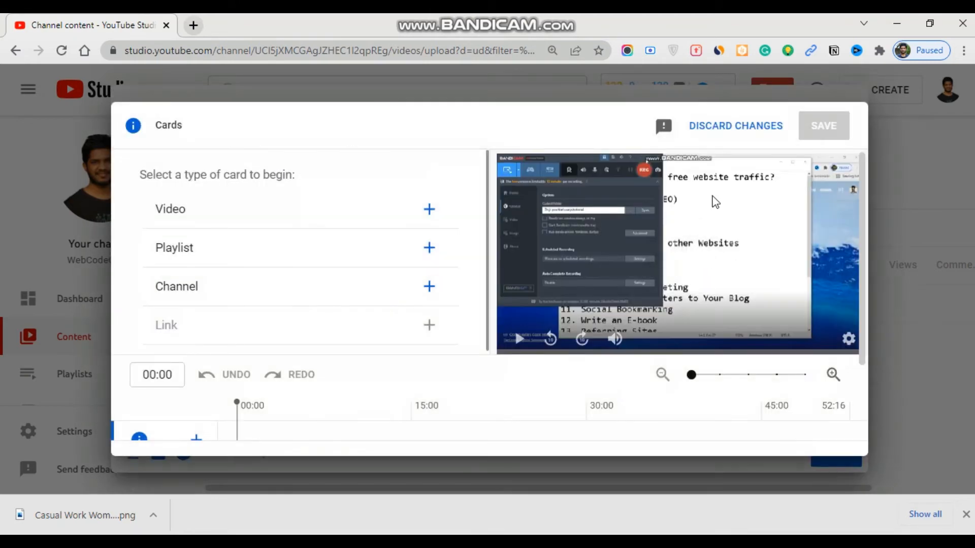
{"action": "left_click", "coordinate": [310, 253]}
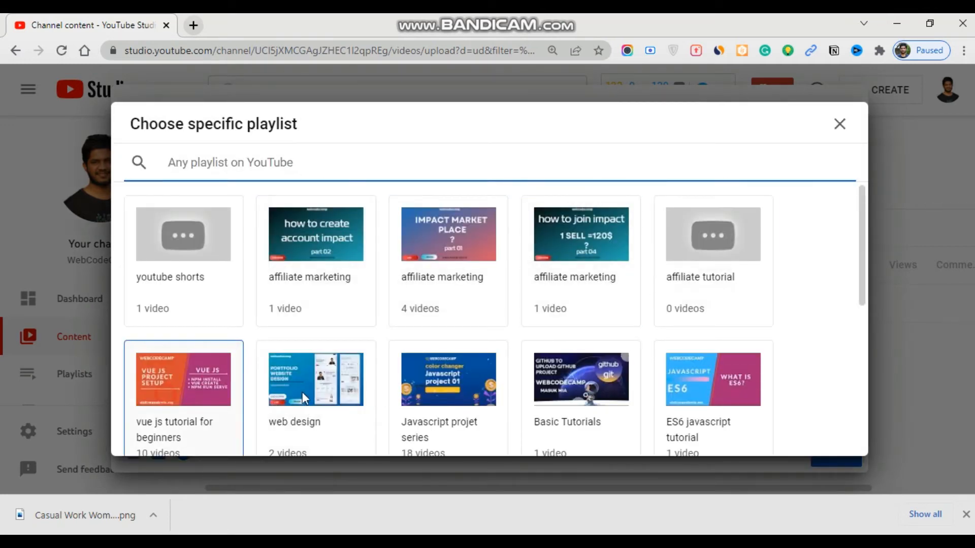
{"action": "left_click", "coordinate": [183, 386]}
{"action": "left_click", "coordinate": [824, 125]}
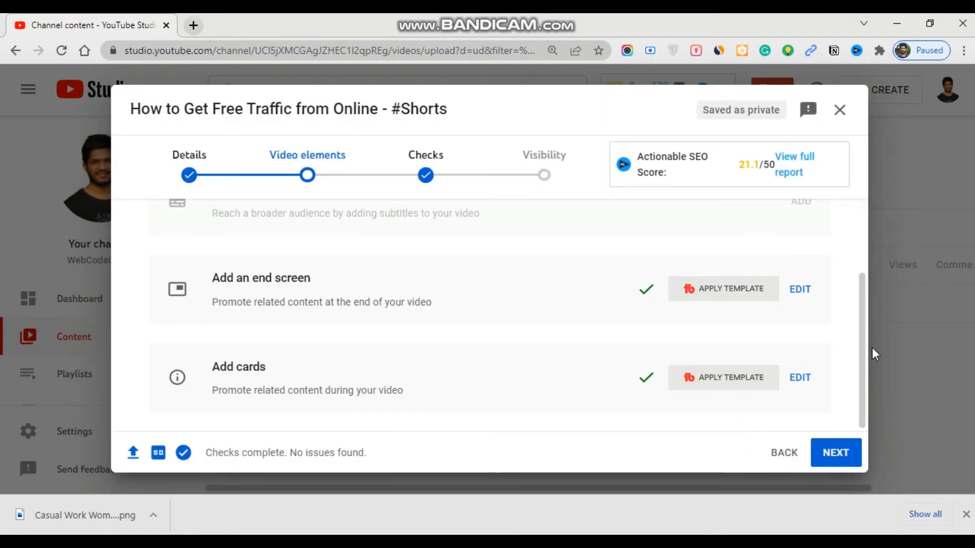
{"action": "left_click", "coordinate": [837, 460]}
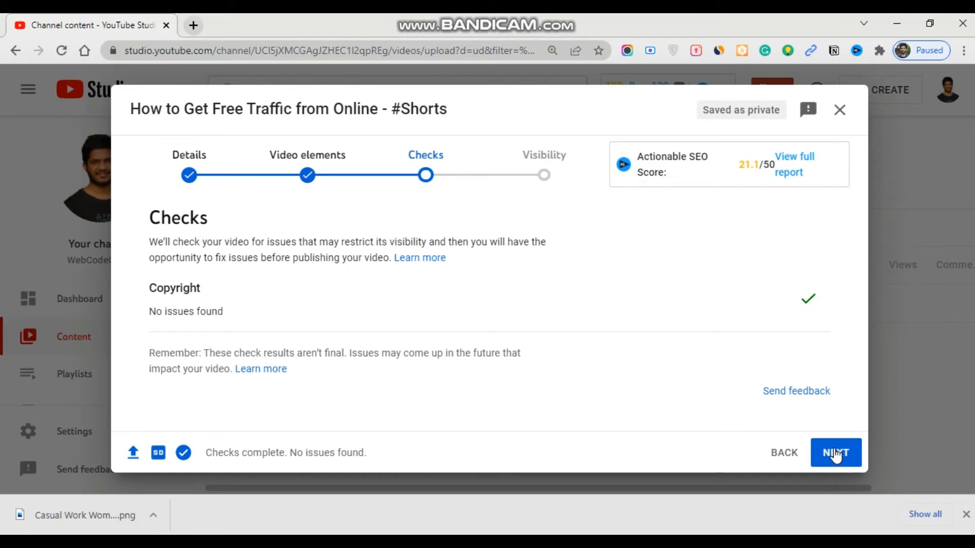
Return to the video details and insert "#shorts #shortsvieo" as a new first line of the description.
{"action": "left_click", "coordinate": [780, 453]}
{"action": "left_click", "coordinate": [780, 454]}
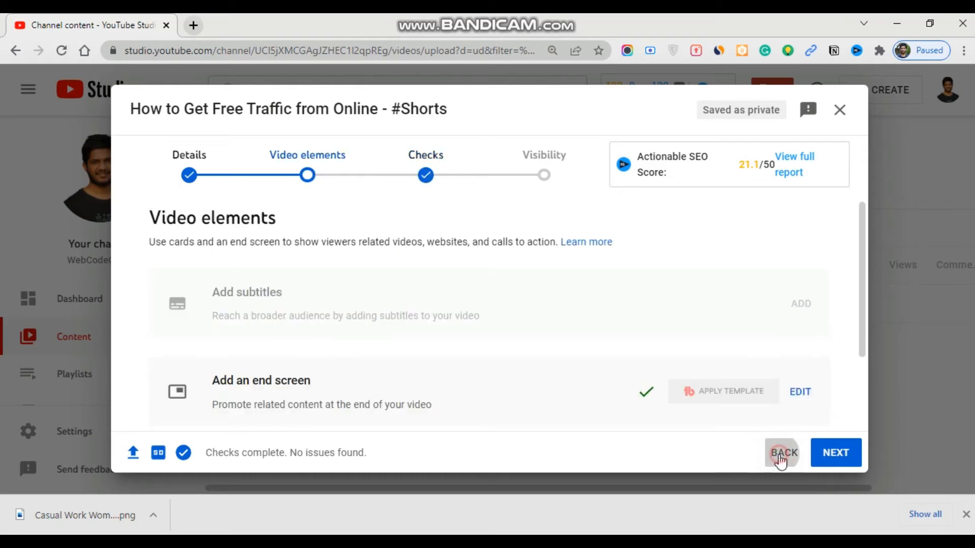
{"action": "left_click", "coordinate": [257, 340]}
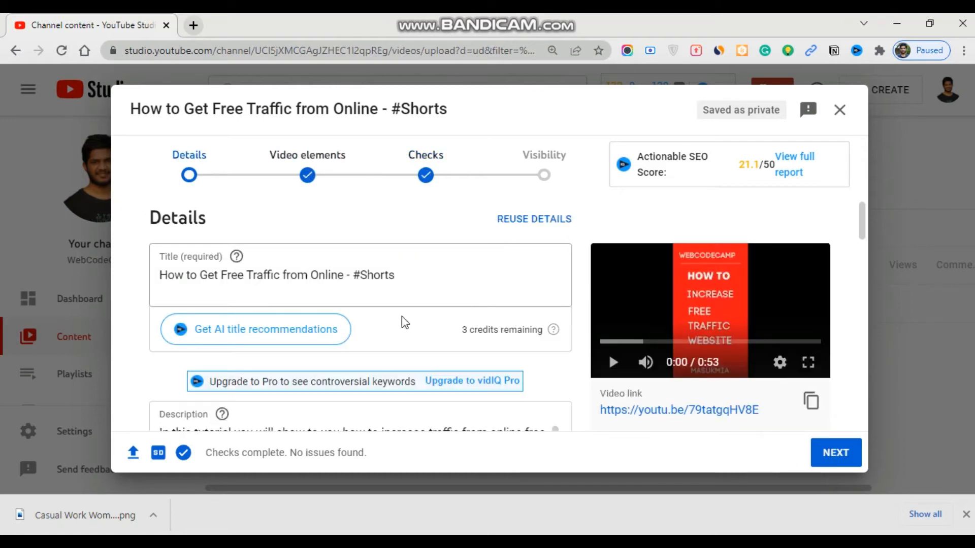
{"action": "left_click_drag", "start_coordinate": [862, 213], "coordinate": [863, 237]}
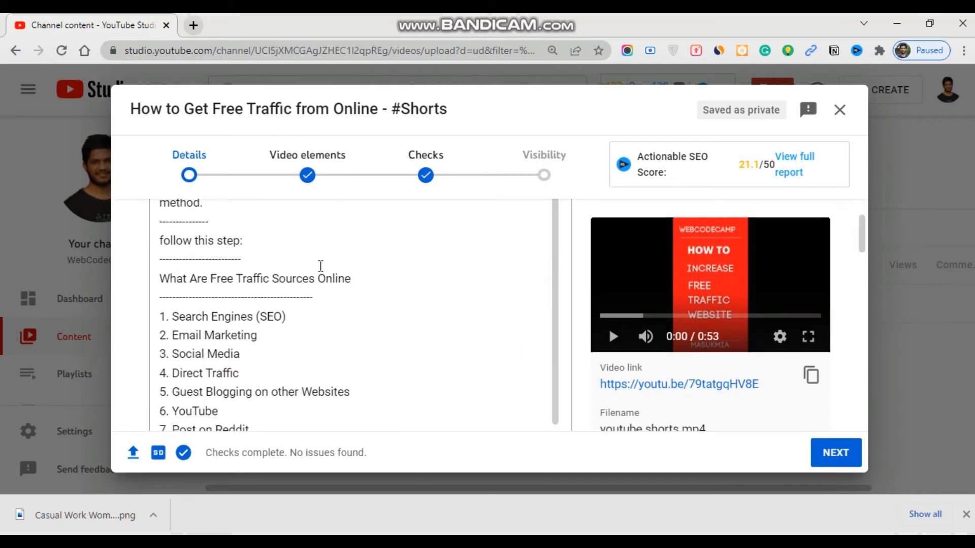
{"action": "left_click", "coordinate": [320, 266]}
{"action": "key", "text": "ctrl+Home"}
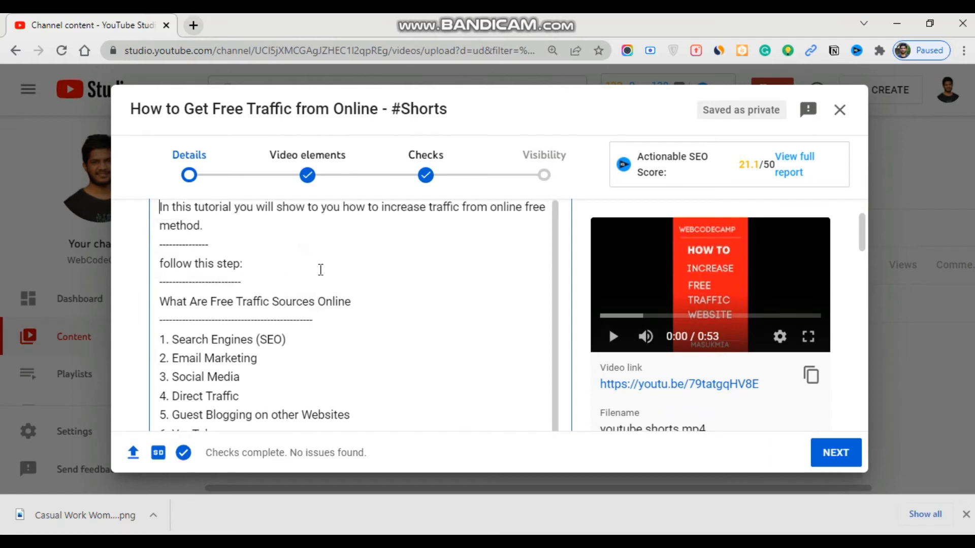
{"action": "key", "text": "Return"}
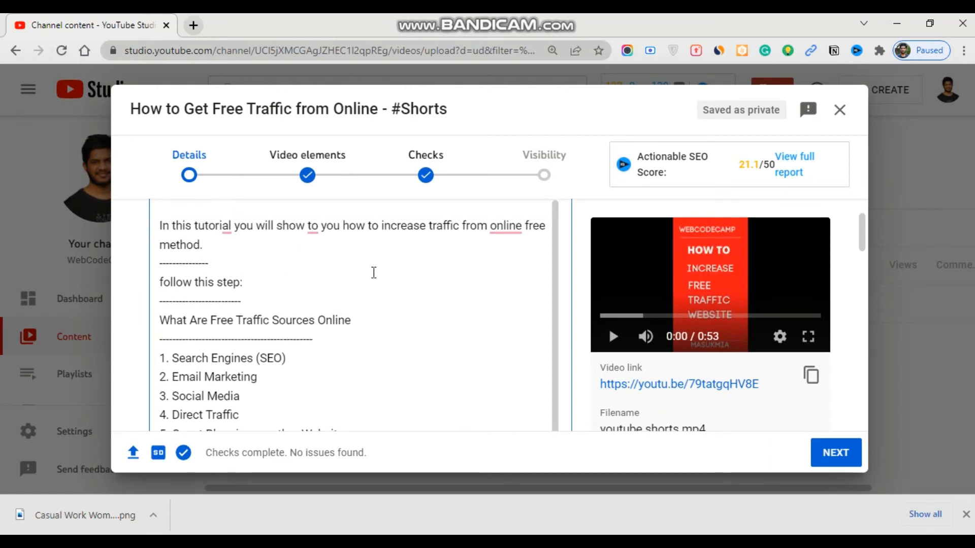
{"action": "type", "text": "#shorts"}
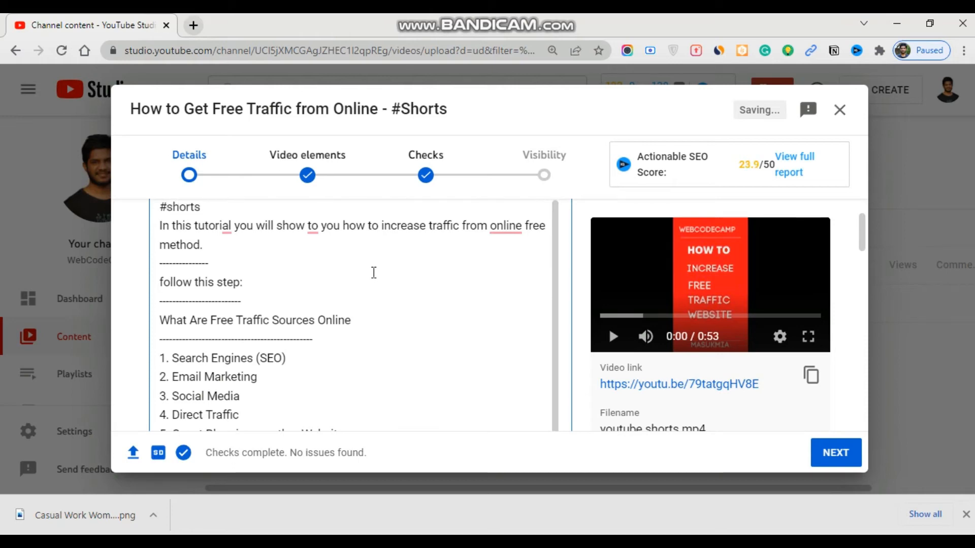
{"action": "type", "text": "#shorts"}
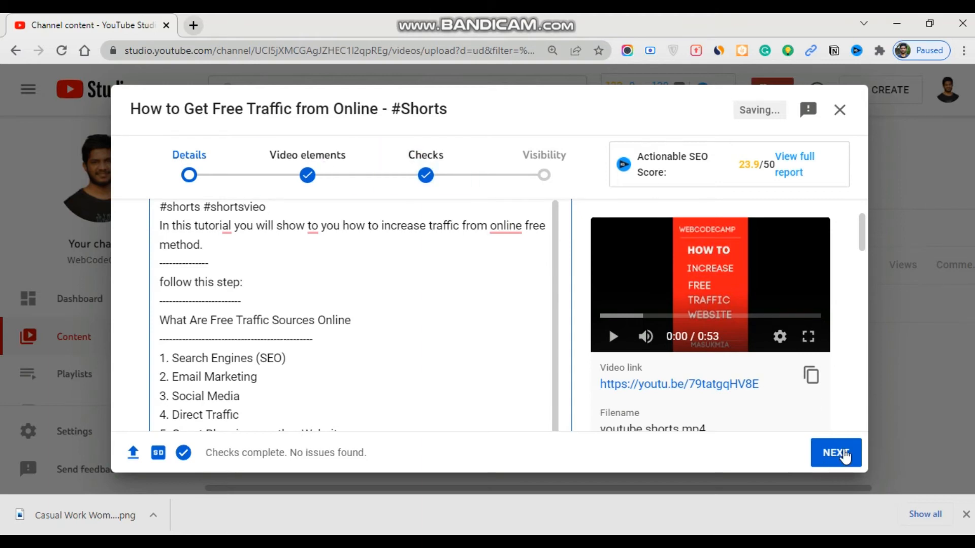
Continue to the visibility settings, publish the video as Public and close the confirmation.
{"action": "left_click", "coordinate": [842, 454]}
{"action": "left_click", "coordinate": [844, 455]}
{"action": "left_click", "coordinate": [843, 454]}
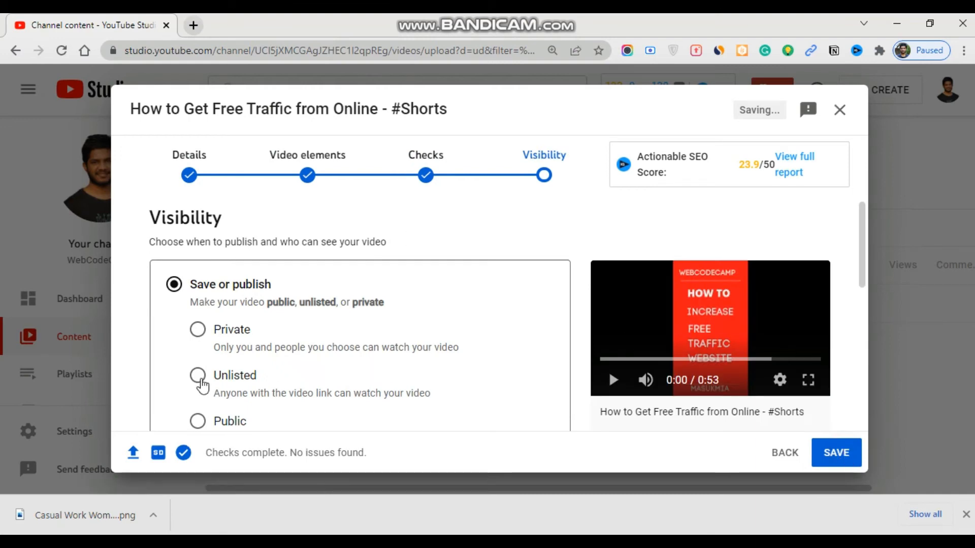
{"action": "left_click", "coordinate": [198, 422]}
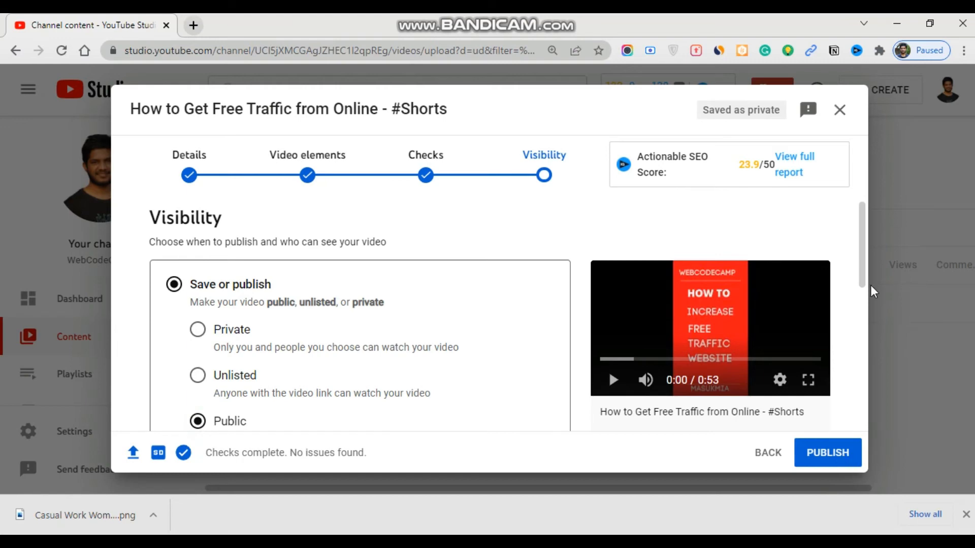
{"action": "scroll", "coordinate": [854, 269], "scroll_direction": "down", "scroll_amount": 4}
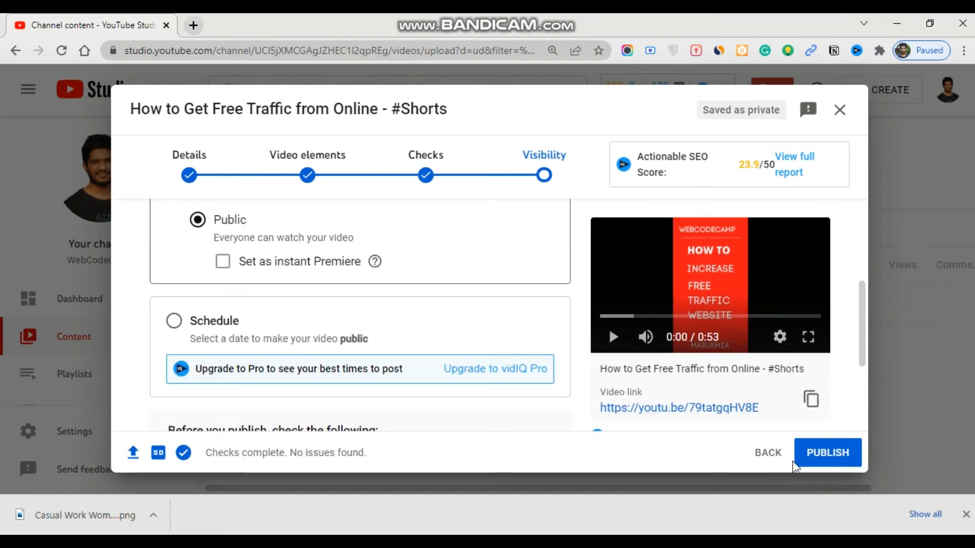
{"action": "left_click", "coordinate": [826, 453]}
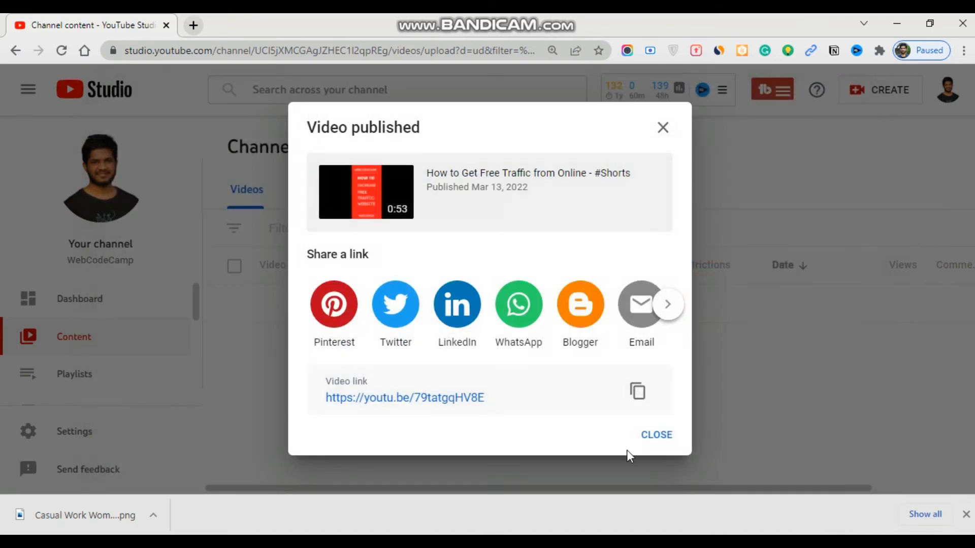
{"action": "left_click", "coordinate": [655, 434]}
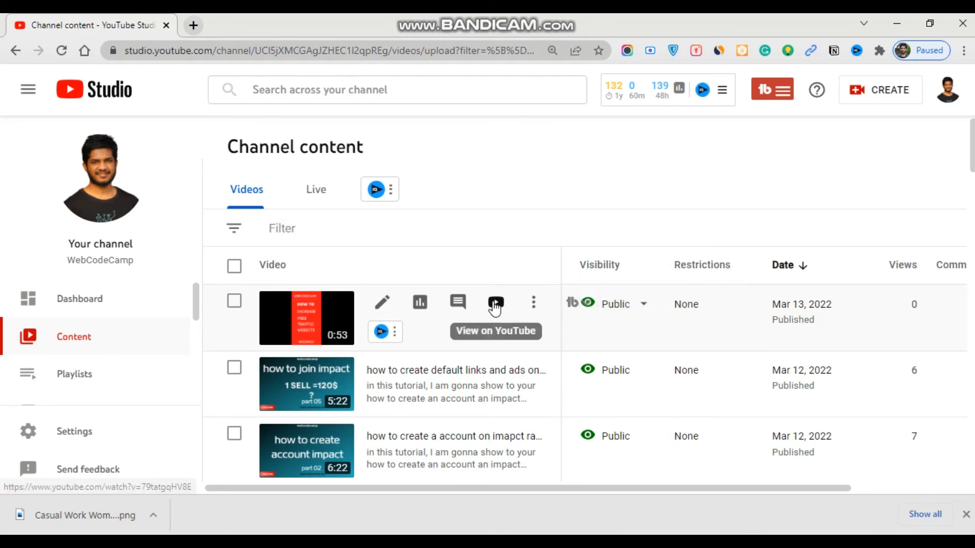
Examine the Shorts section of the channel's YouTube page and open "How to Get Free Traffic From Your Online Videos - #Shorts".
{"action": "left_click", "coordinate": [496, 303]}
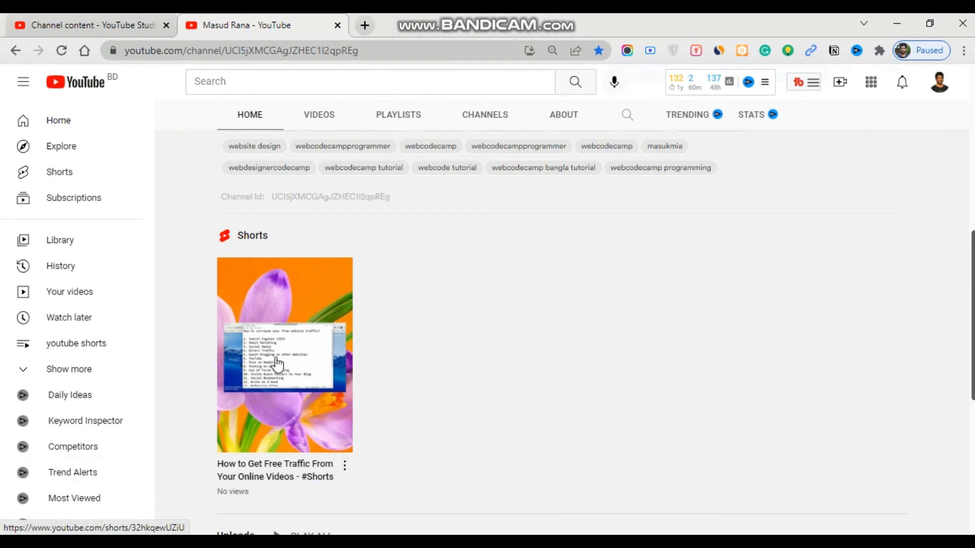
{"action": "left_click", "coordinate": [283, 234]}
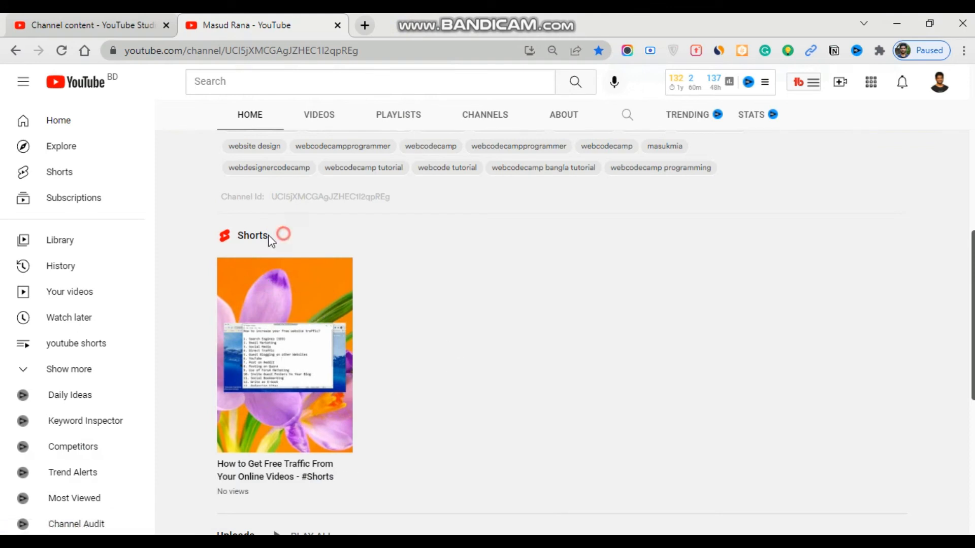
{"action": "left_click_drag", "start_coordinate": [269, 237], "coordinate": [215, 237]}
{"action": "left_click", "coordinate": [386, 242]}
{"action": "scroll", "coordinate": [786, 350], "scroll_direction": "down", "scroll_amount": 2}
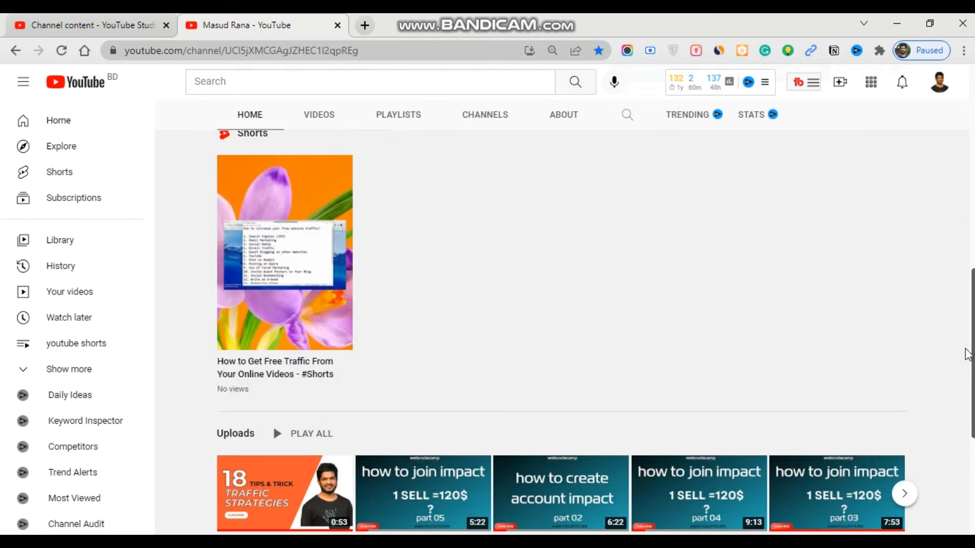
{"action": "scroll", "coordinate": [967, 354], "scroll_direction": "up", "scroll_amount": 3}
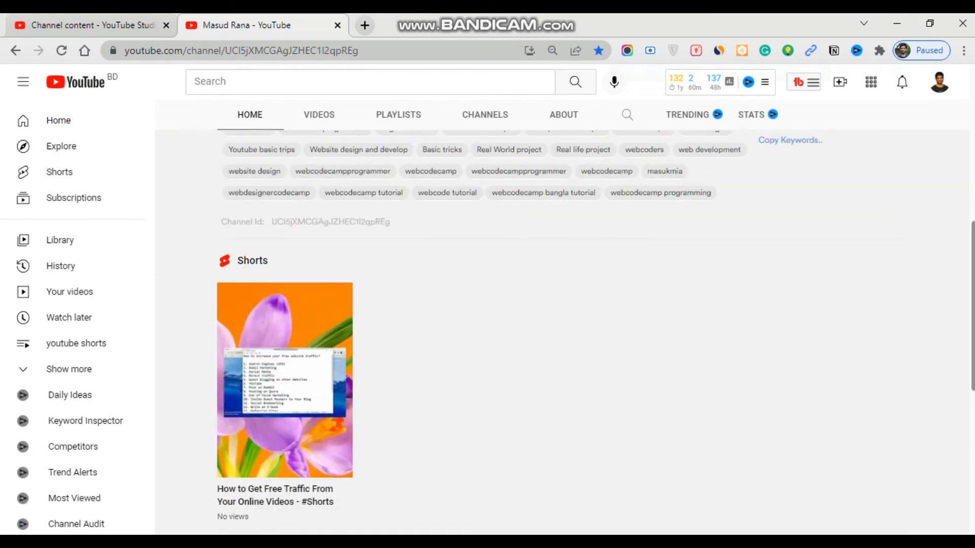
{"action": "scroll", "coordinate": [967, 354], "scroll_direction": "down", "scroll_amount": 1}
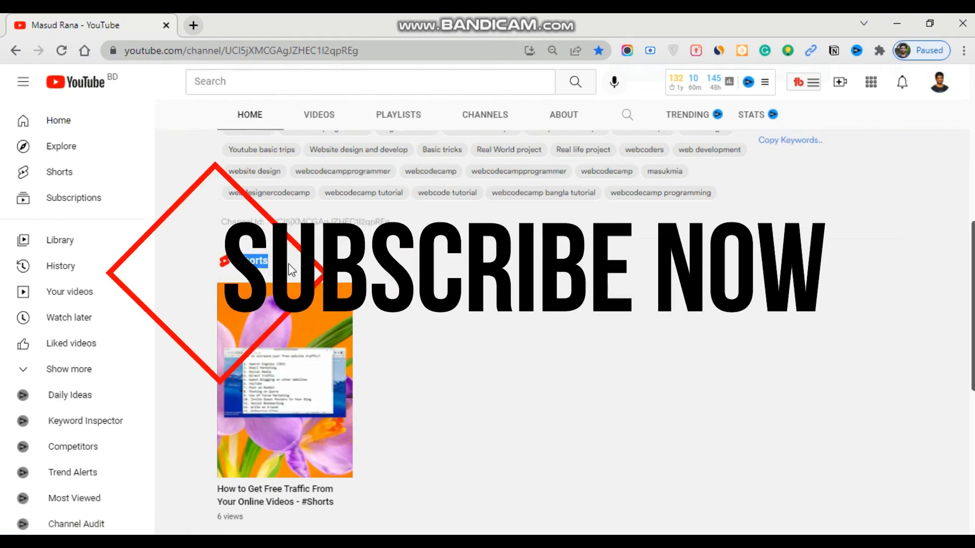
{"action": "scroll", "coordinate": [331, 395], "scroll_direction": "down", "scroll_amount": 2}
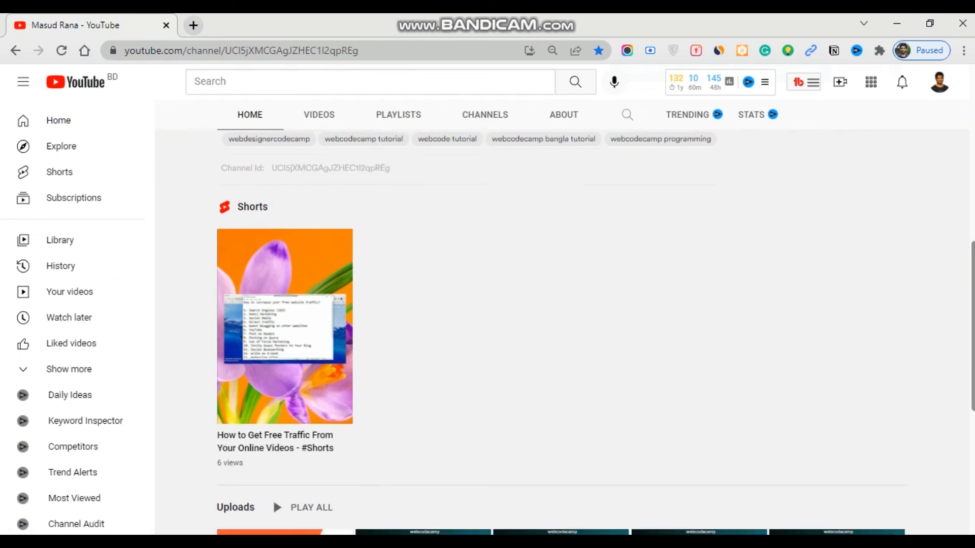
{"action": "left_click", "coordinate": [305, 314]}
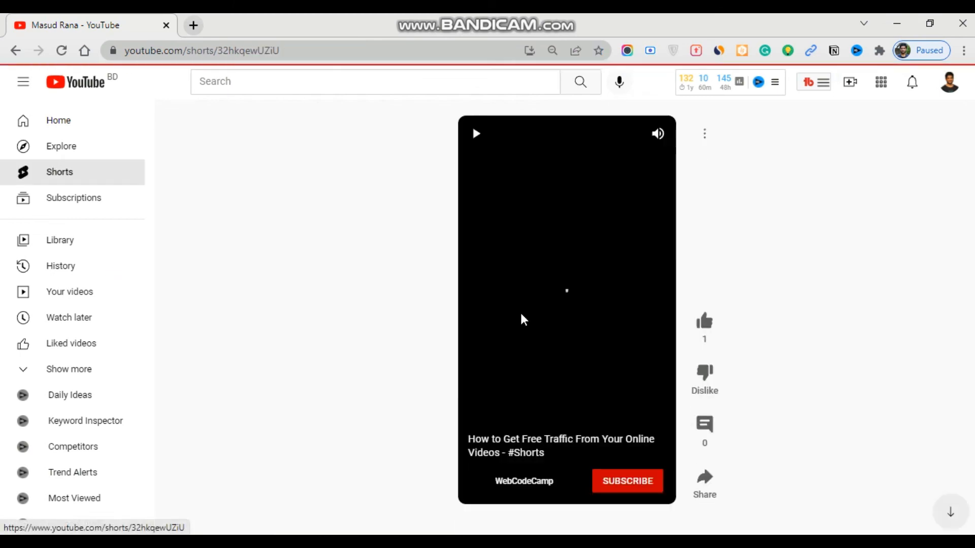